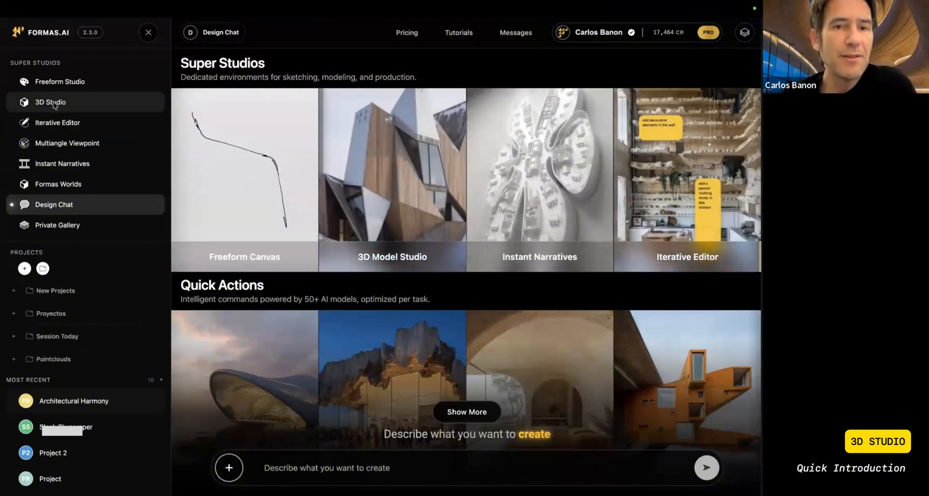
Step: Open the 3D Studio and load the 14.4MB Detailes.3dm interior model from the saved 3D models
{"action": "left_click", "coordinate": [51, 102]}
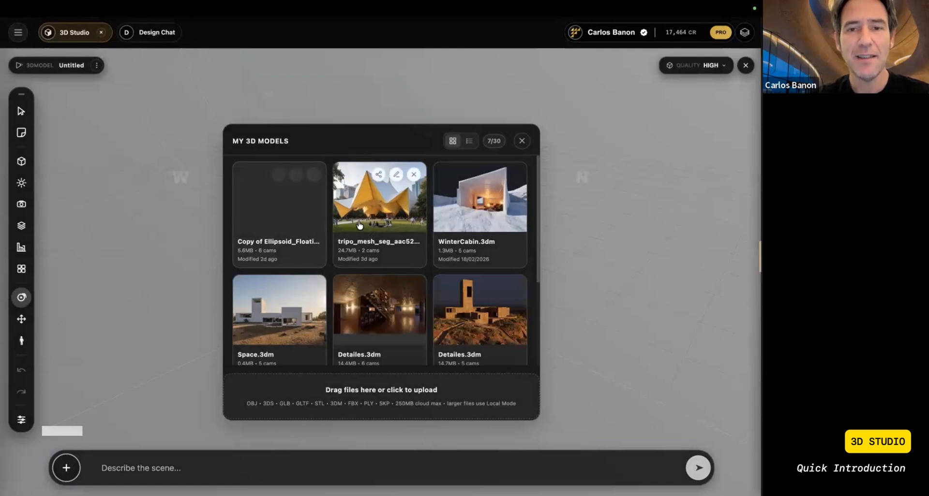
{"action": "scroll", "coordinate": [368, 284], "scroll_direction": "down", "scroll_amount": 1}
{"action": "scroll", "coordinate": [367, 283], "scroll_direction": "down", "scroll_amount": 3}
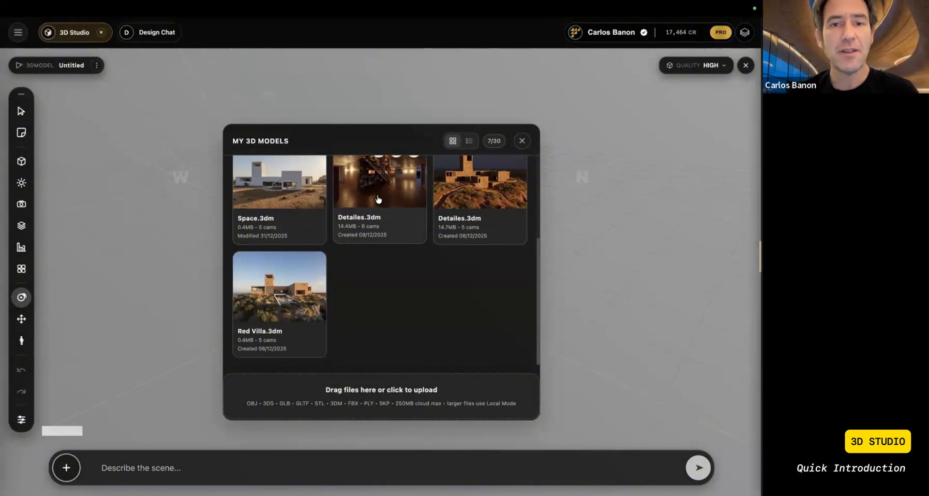
{"action": "left_click", "coordinate": [378, 200]}
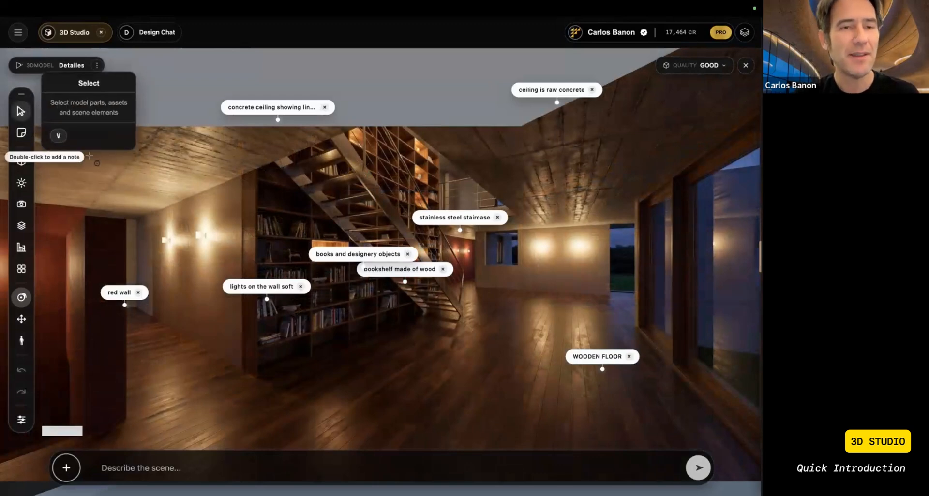
Step: Hide the generated images attached to Camera 6, Camera 4 and Camera 2 in the camera list
{"action": "left_click", "coordinate": [20, 204]}
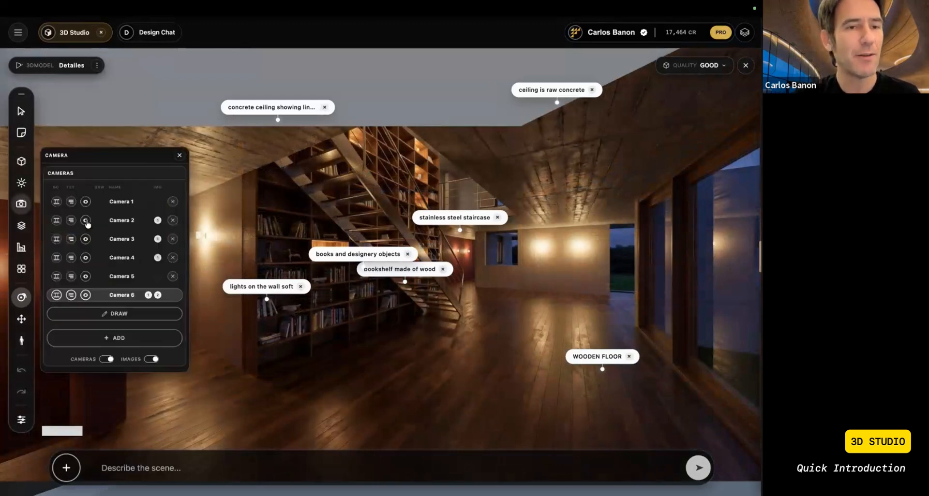
{"action": "left_click", "coordinate": [148, 296]}
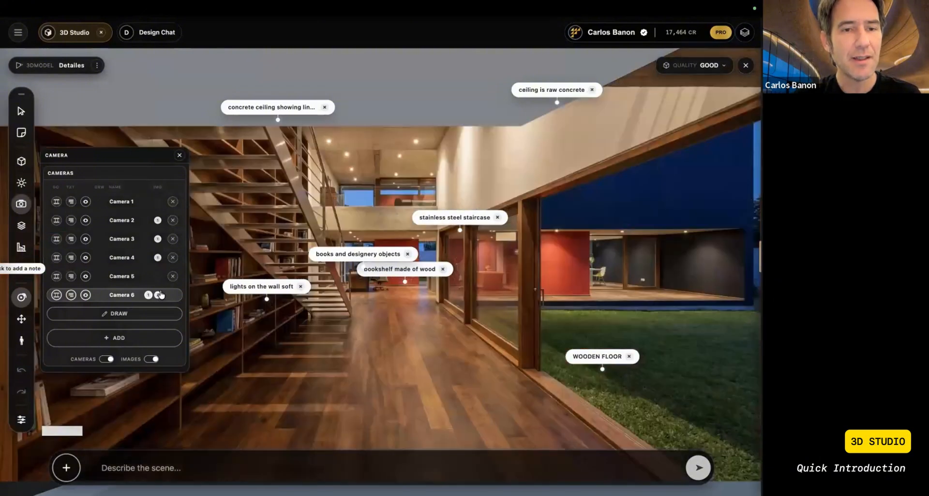
{"action": "left_click", "coordinate": [158, 295]}
{"action": "left_click", "coordinate": [158, 239]}
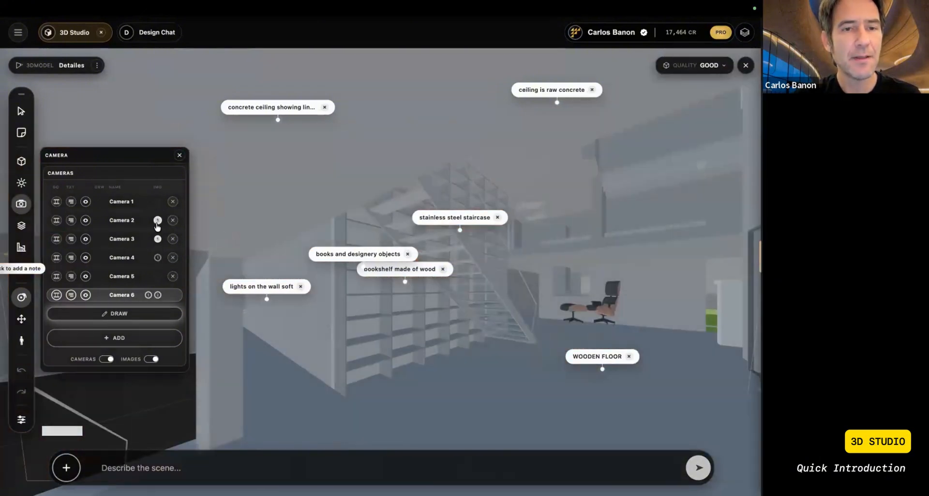
{"action": "left_click", "coordinate": [158, 239]}
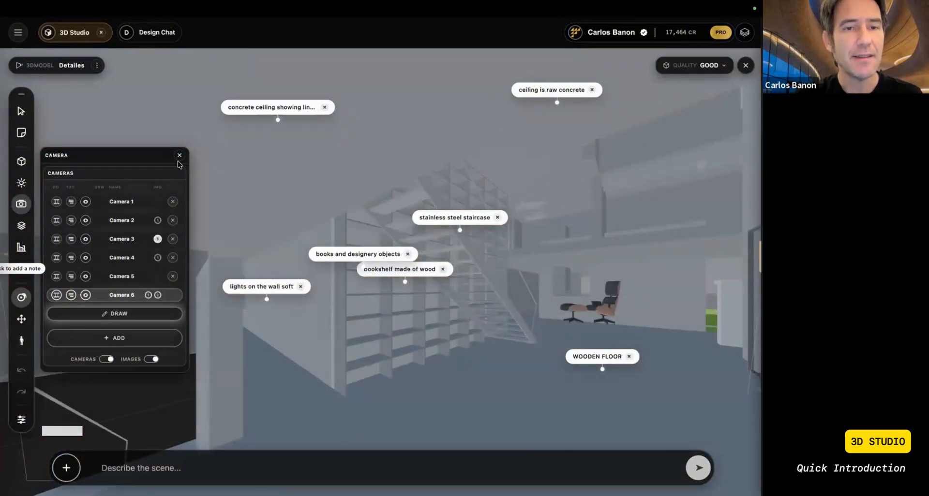
{"action": "left_click", "coordinate": [179, 155]}
Step: Try the show options by switching the 3D model, assets, cameras and generations off and back on
{"action": "left_click", "coordinate": [20, 111]}
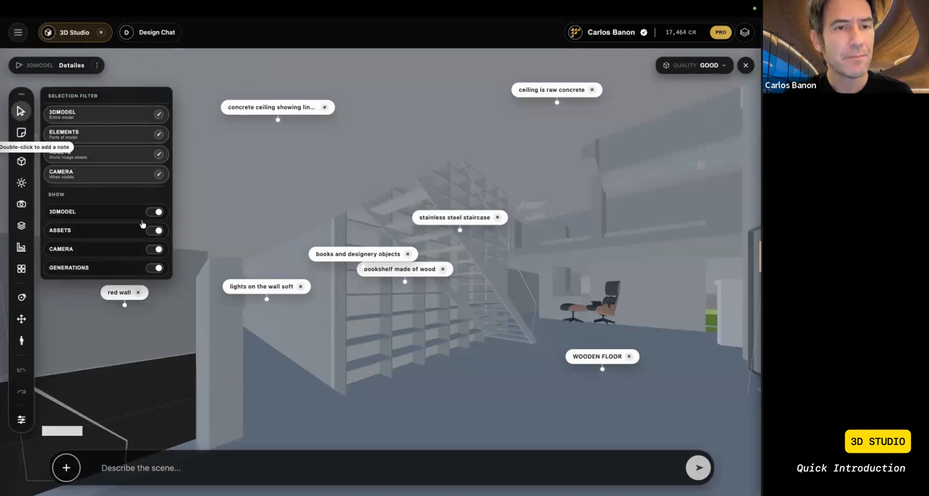
{"action": "left_click", "coordinate": [155, 213]}
{"action": "left_click", "coordinate": [155, 230]}
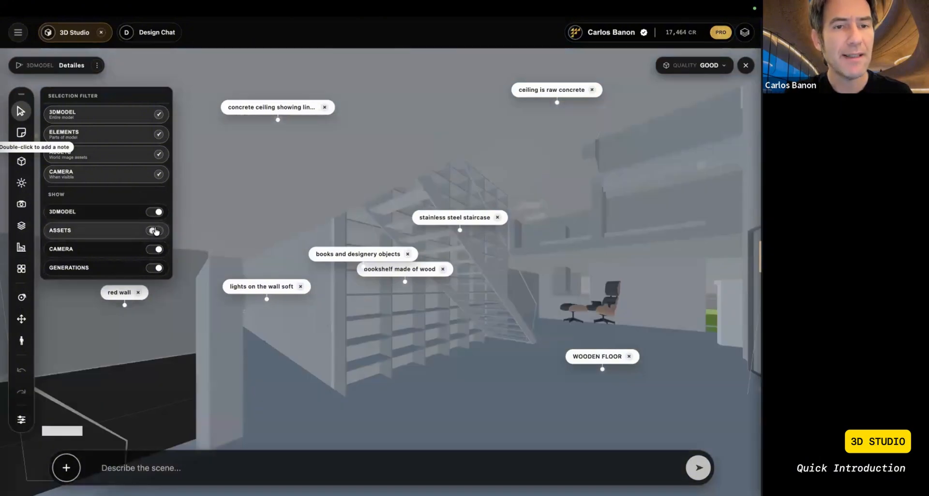
{"action": "left_click", "coordinate": [155, 250]}
{"action": "left_click", "coordinate": [154, 250]}
{"action": "left_click", "coordinate": [156, 269]}
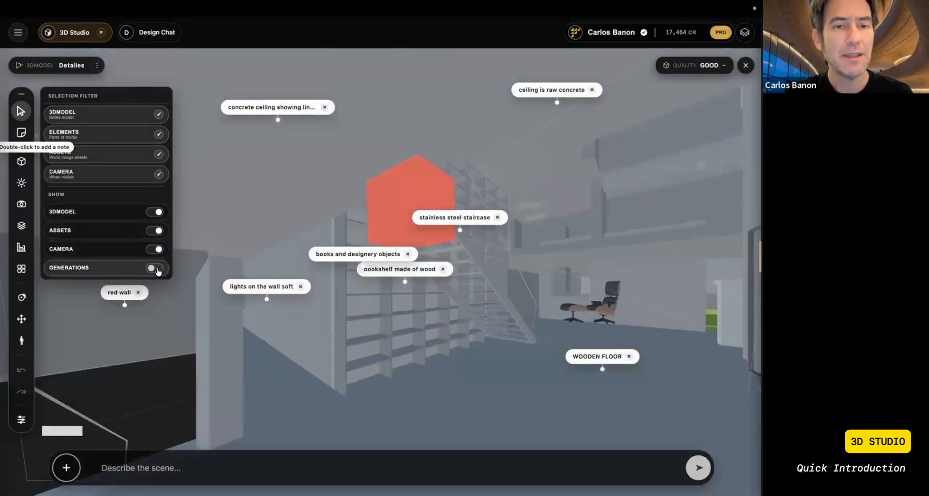
{"action": "left_click", "coordinate": [156, 268]}
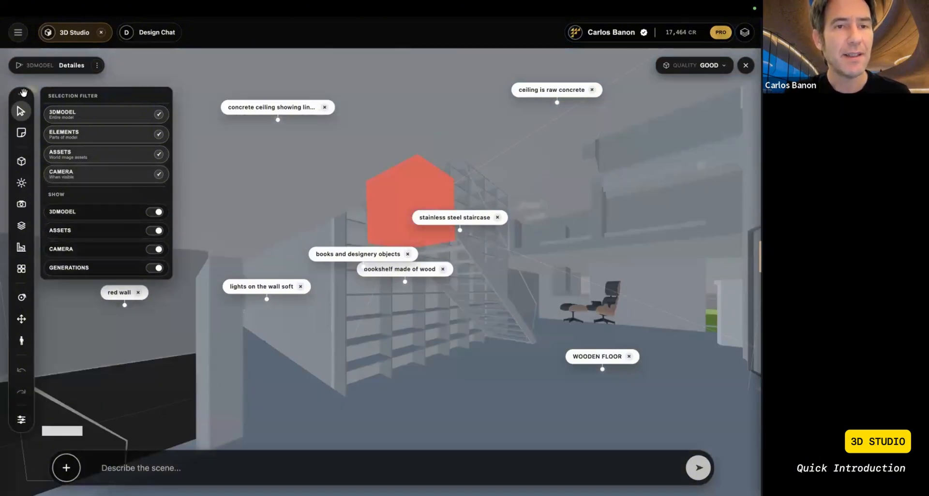
{"action": "left_click", "coordinate": [20, 111]}
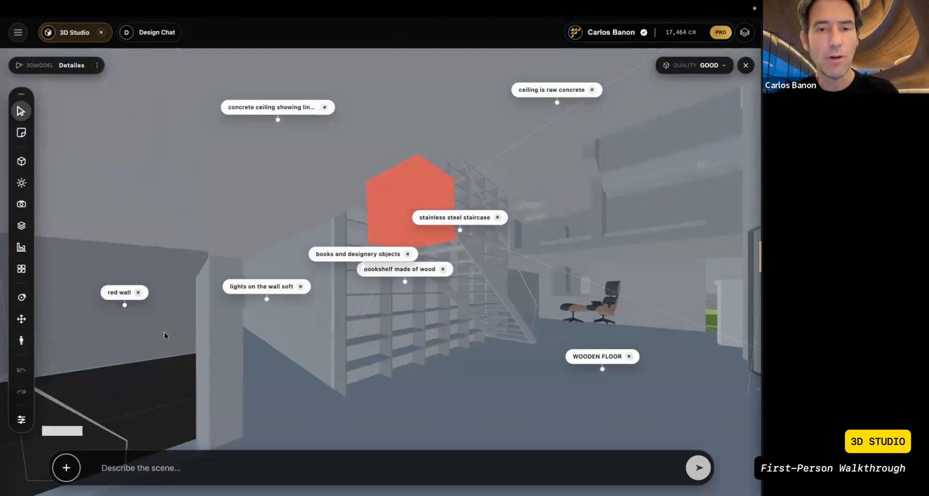
Step: Walk through the interior in first-person mode past the bookshelf toward the lounge chair, and turn to look back along the room
{"action": "left_click", "coordinate": [21, 341]}
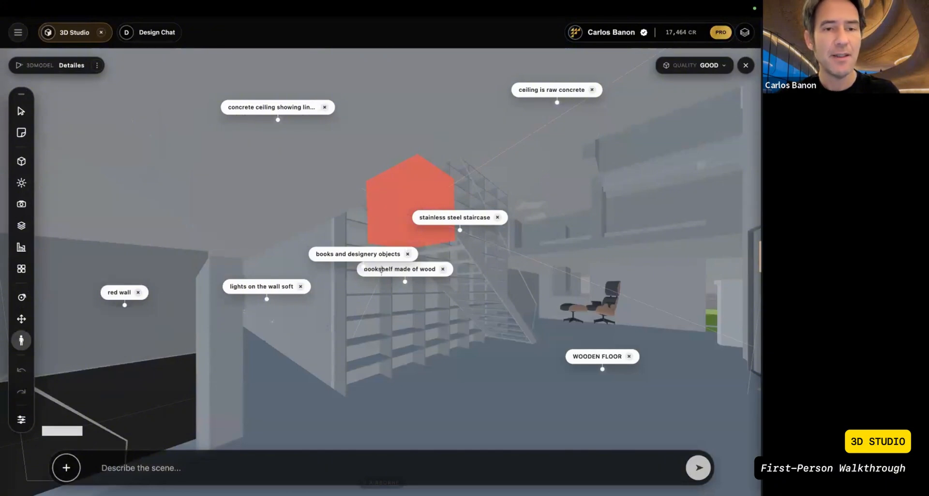
{"action": "key", "text": "w"}
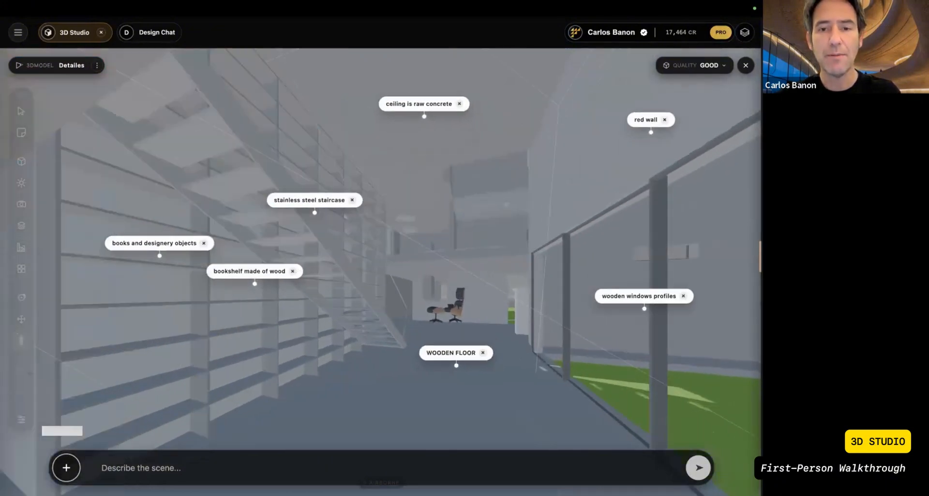
{"action": "key", "text": "w"}
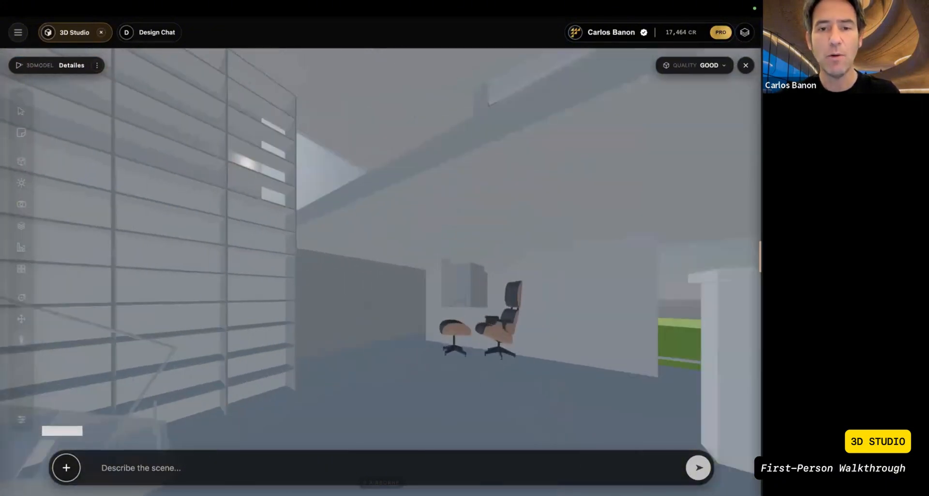
{"action": "key", "text": "w"}
{"action": "left_click_drag", "start_coordinate": [436, 334], "coordinate": [164, 327]}
{"action": "key", "text": "d"}
{"action": "key", "text": "s"}
{"action": "key", "text": "s"}
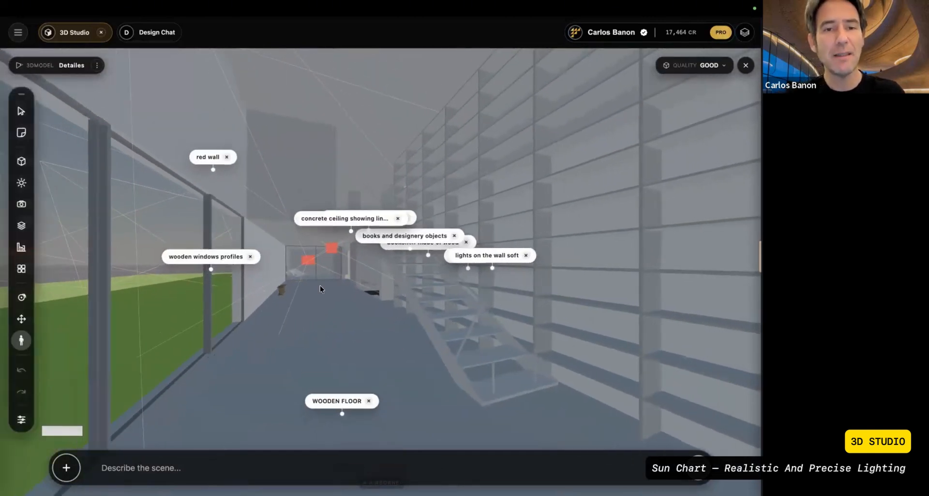
Step: Walk backward in first-person mode out of the room and across the lawn to view the house's exterior
{"action": "key", "text": "s"}
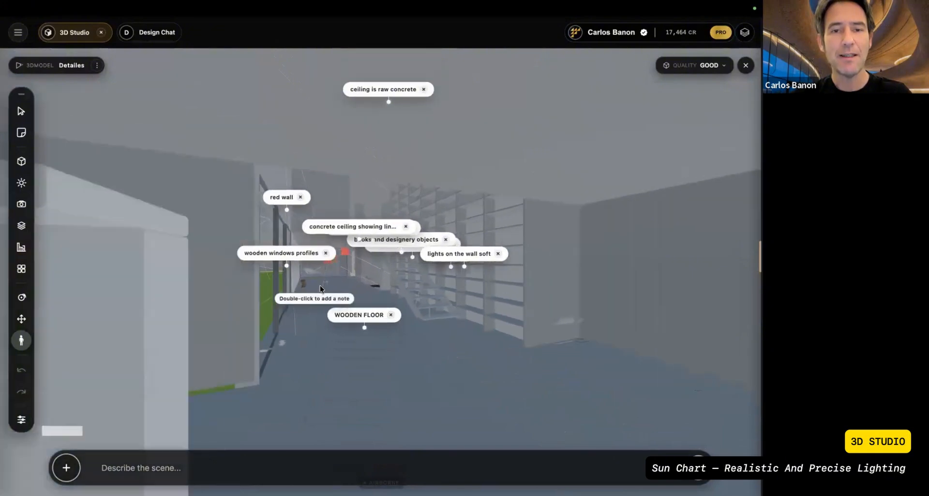
{"action": "key", "text": "s"}
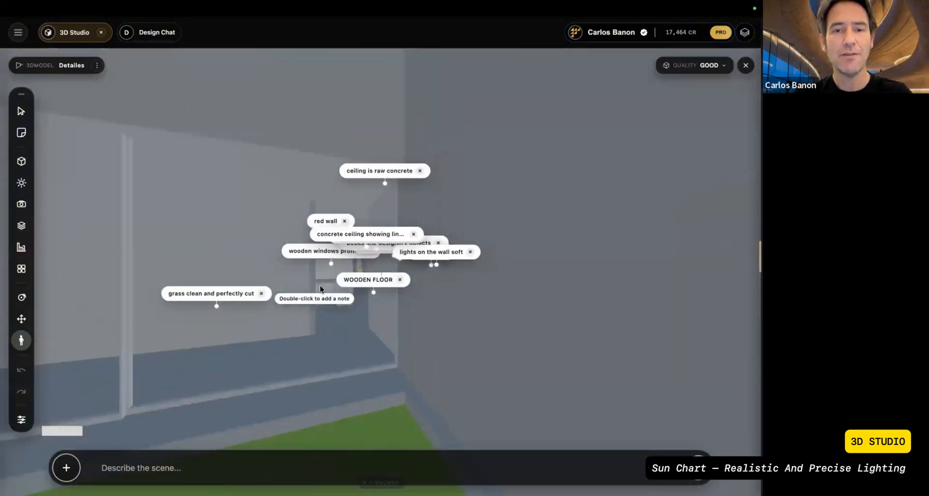
{"action": "key", "text": "s"}
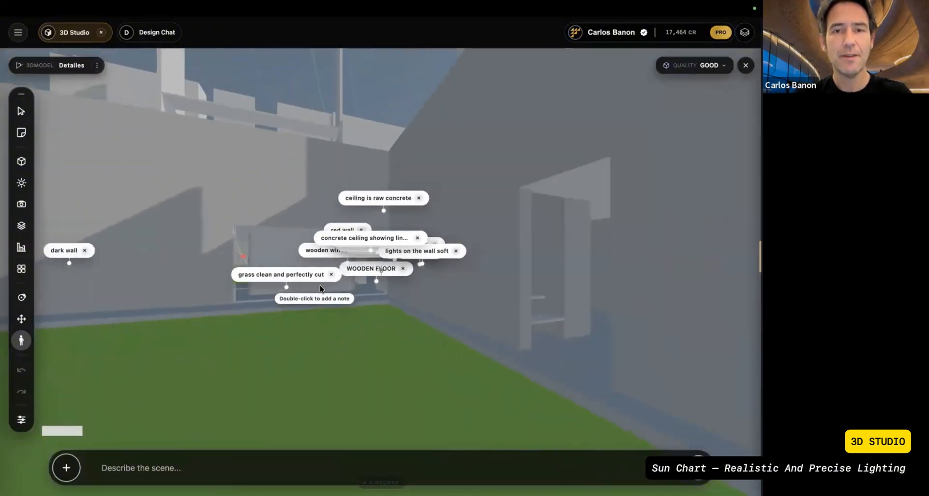
{"action": "key", "text": "s"}
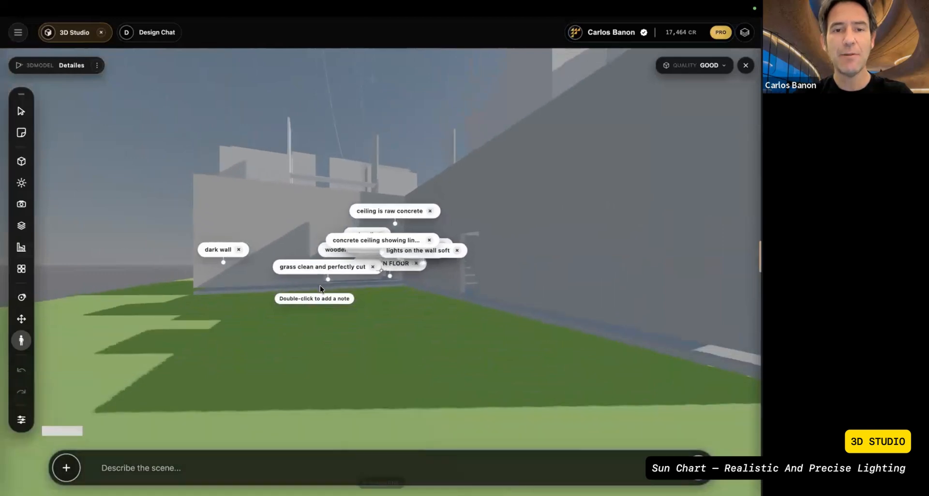
{"action": "key", "text": "s"}
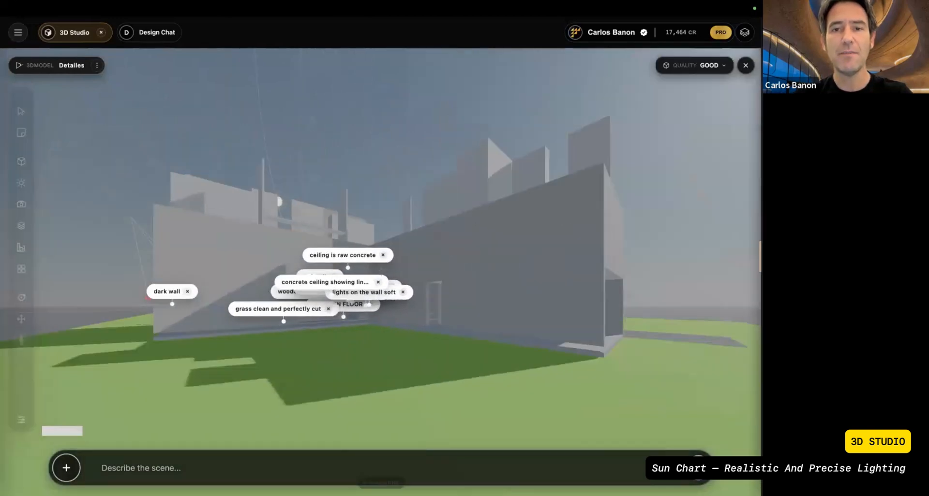
{"action": "key", "text": "s"}
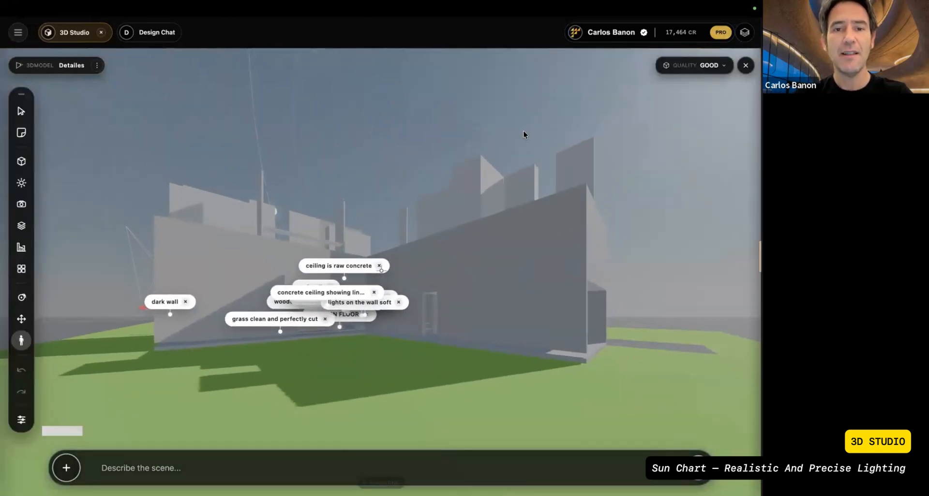
{"action": "key", "text": "s"}
Step: Orbit around the whole house and its site to examine the massing, the shadows and the sun's position
{"action": "left_click", "coordinate": [20, 301]}
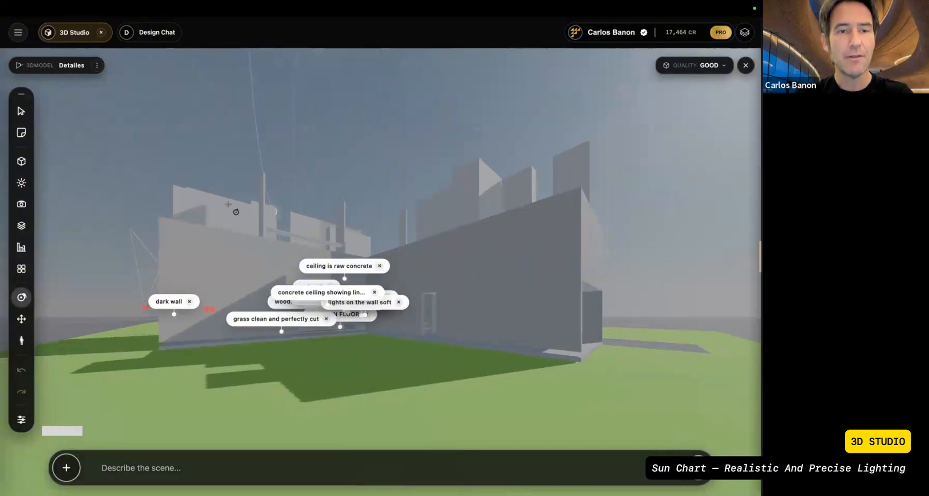
{"action": "left_click_drag", "start_coordinate": [210, 180], "coordinate": [240, 221]}
{"action": "scroll", "coordinate": [241, 221], "scroll_direction": "down", "scroll_amount": 5}
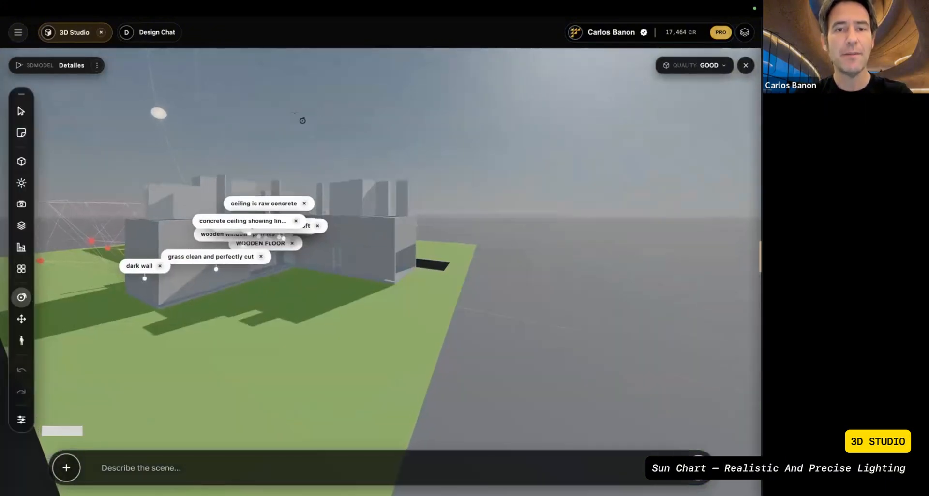
{"action": "left_click_drag", "start_coordinate": [213, 107], "coordinate": [367, 146]}
{"action": "scroll", "coordinate": [368, 146], "scroll_direction": "down", "scroll_amount": 5}
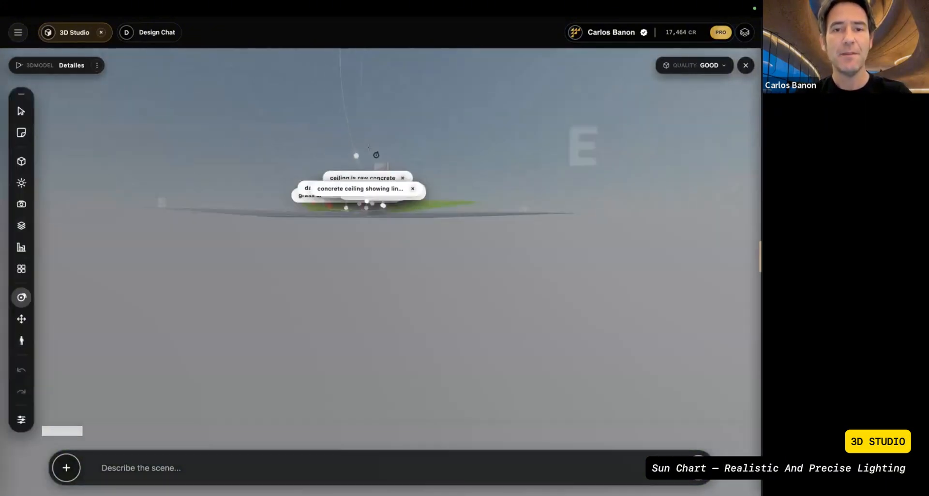
{"action": "left_click_drag", "start_coordinate": [420, 174], "coordinate": [469, 223]}
{"action": "scroll", "coordinate": [469, 223], "scroll_direction": "down", "scroll_amount": 10}
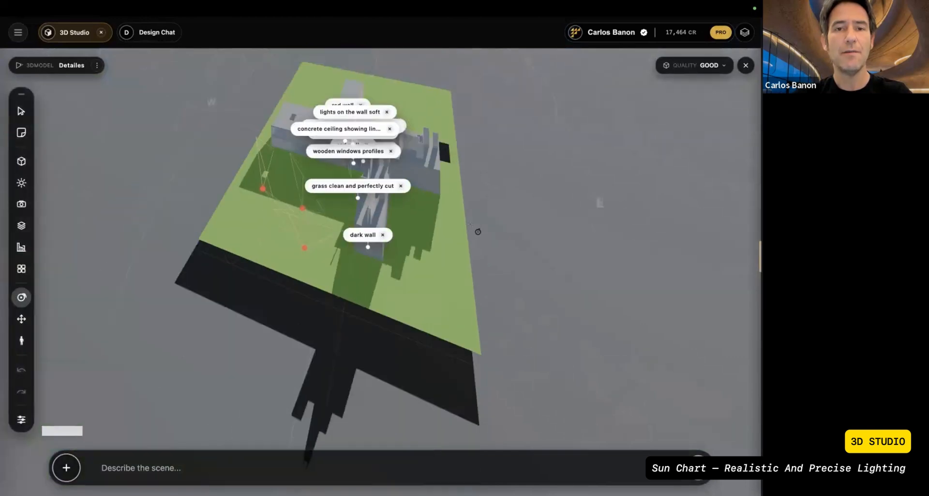
{"action": "left_click_drag", "start_coordinate": [454, 192], "coordinate": [415, 190]}
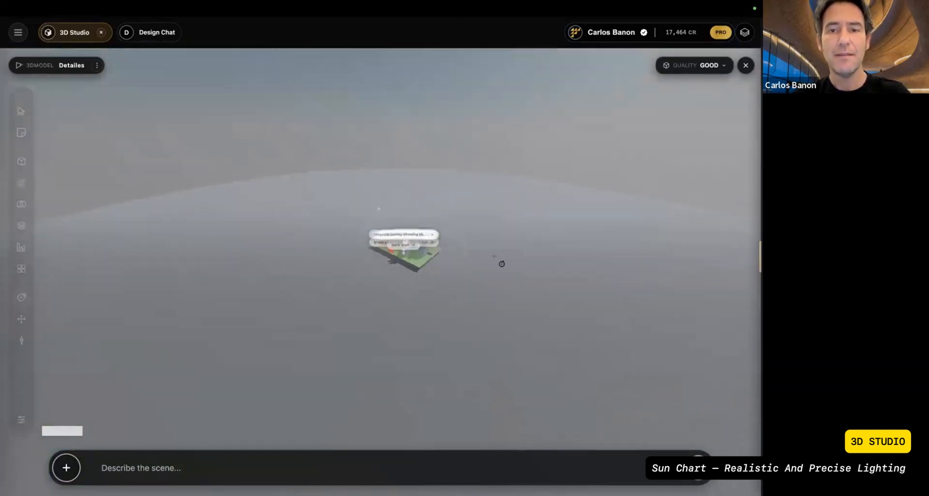
{"action": "scroll", "coordinate": [501, 265], "scroll_direction": "up", "scroll_amount": 4}
{"action": "scroll", "coordinate": [502, 264], "scroll_direction": "up", "scroll_amount": 3}
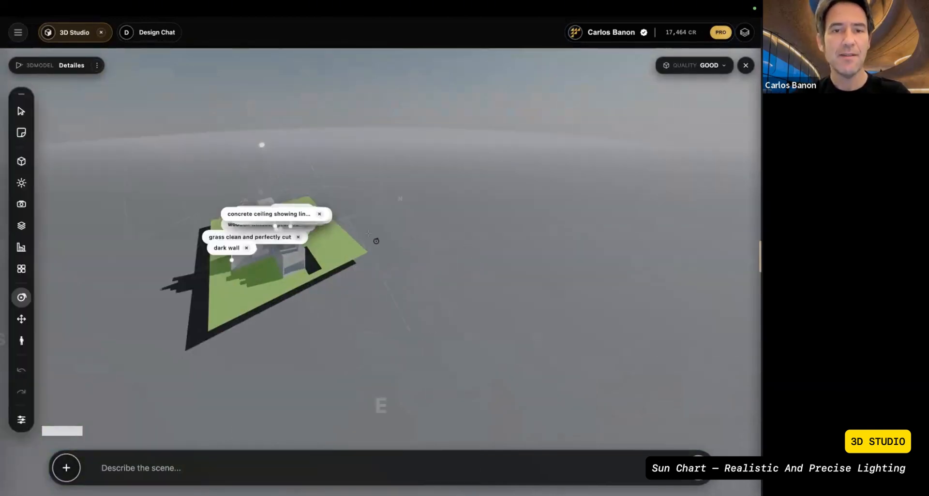
{"action": "left_click_drag", "start_coordinate": [368, 234], "coordinate": [472, 224]}
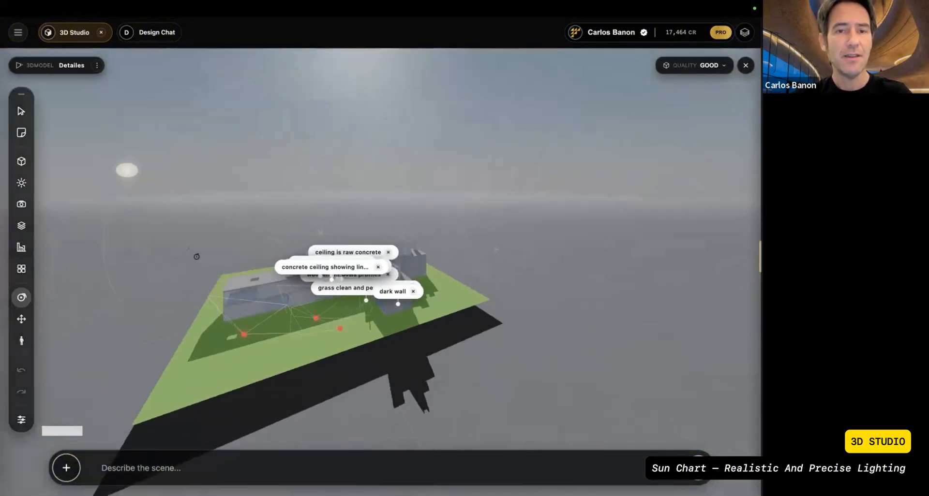
{"action": "left_click_drag", "start_coordinate": [197, 256], "coordinate": [121, 223]}
Step: Open the sun settings and set the sun study location to Dubai Emirate, United Arab Emirates
{"action": "left_click", "coordinate": [21, 183]}
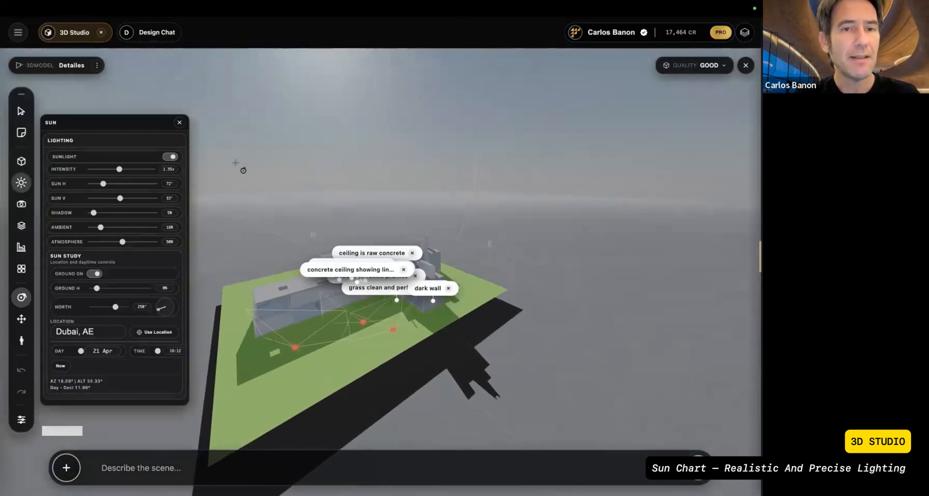
{"action": "left_click_drag", "start_coordinate": [235, 164], "coordinate": [282, 166]}
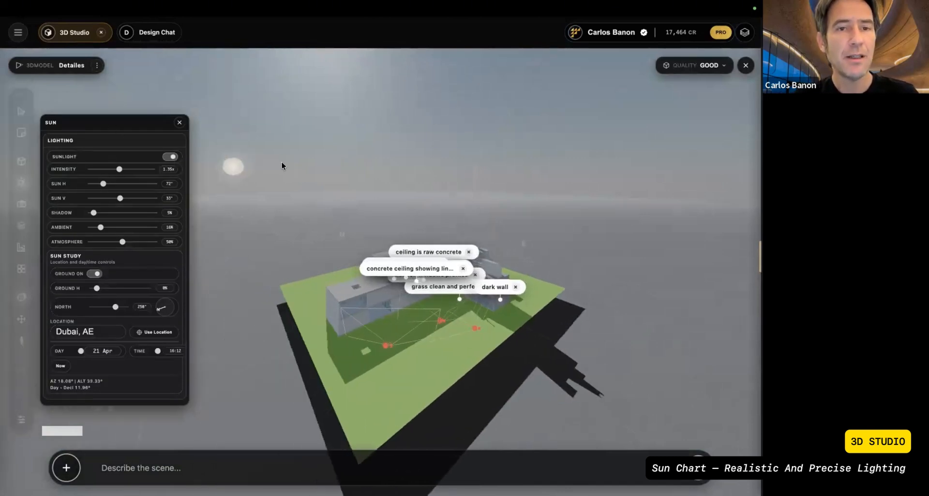
{"action": "left_click", "coordinate": [87, 328]}
{"action": "type", "text": "singapo"}
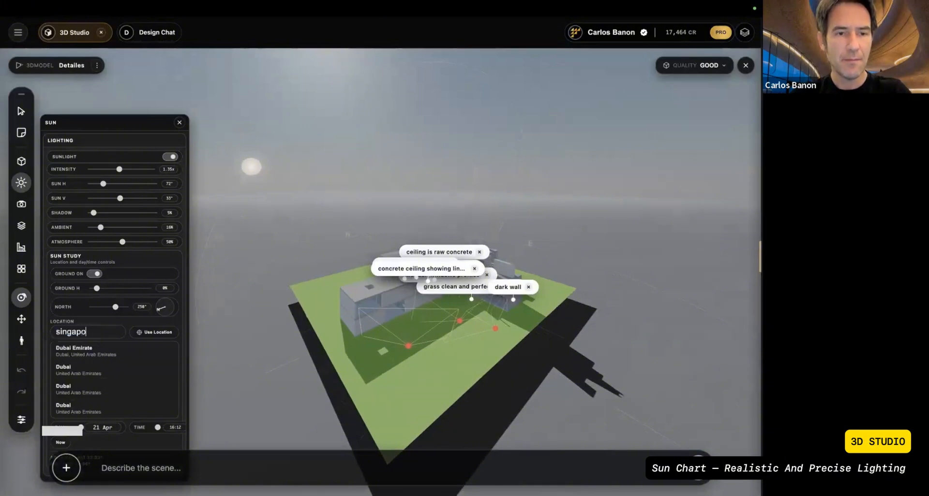
{"action": "left_click", "coordinate": [110, 357]}
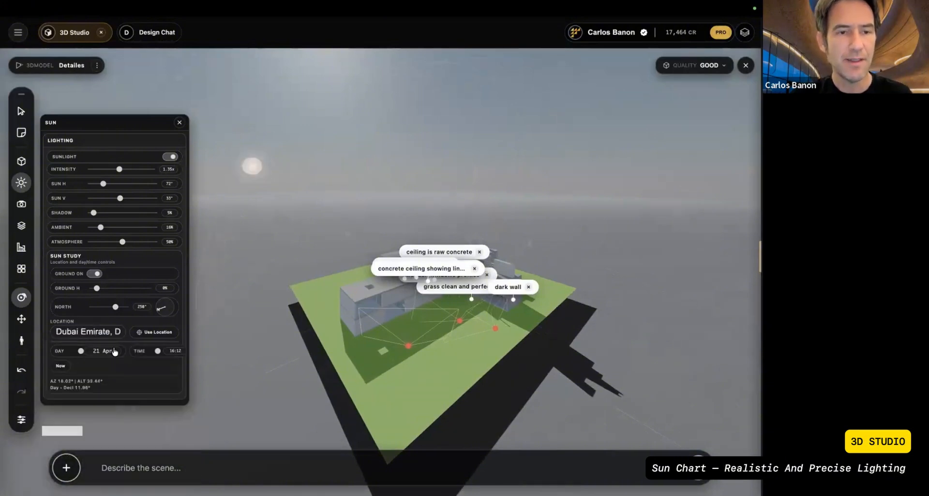
Step: Set the sun study's day to 1 Jan and its time to 00:00
{"action": "left_click_drag", "start_coordinate": [81, 353], "coordinate": [83, 353]}
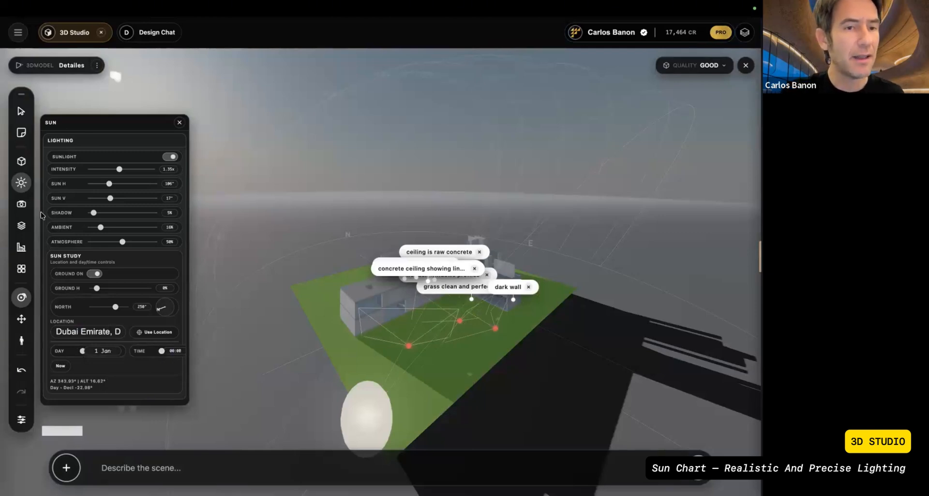
{"action": "left_click_drag", "start_coordinate": [161, 351], "coordinate": [122, 295]}
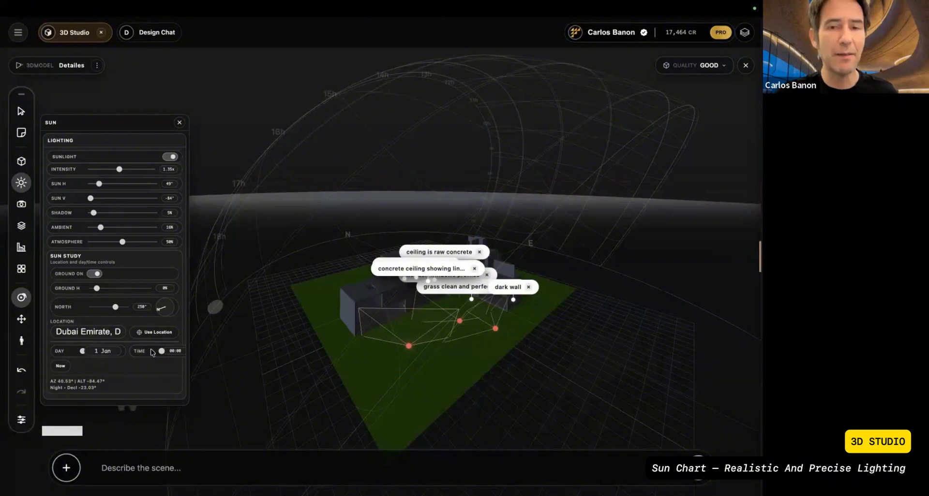
Step: Hide the cameras in the model, show them again, and enable the camera images
{"action": "left_click", "coordinate": [21, 205]}
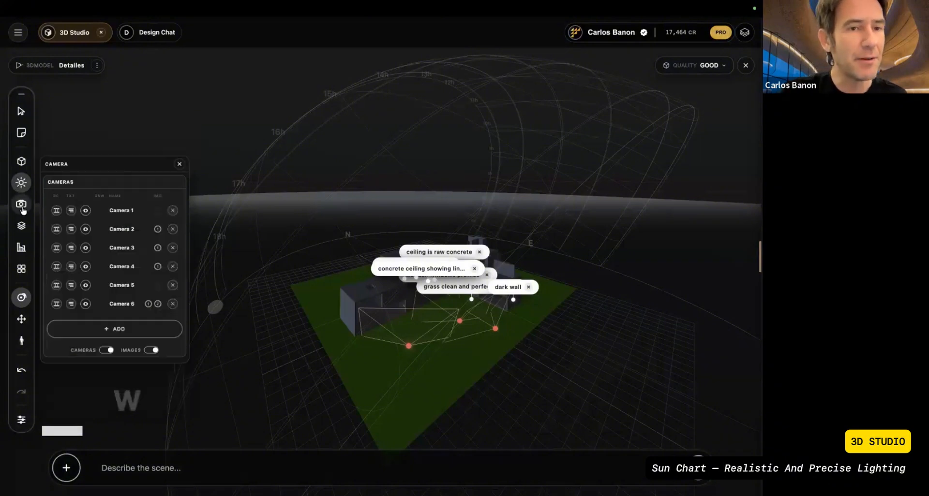
{"action": "left_click", "coordinate": [107, 350]}
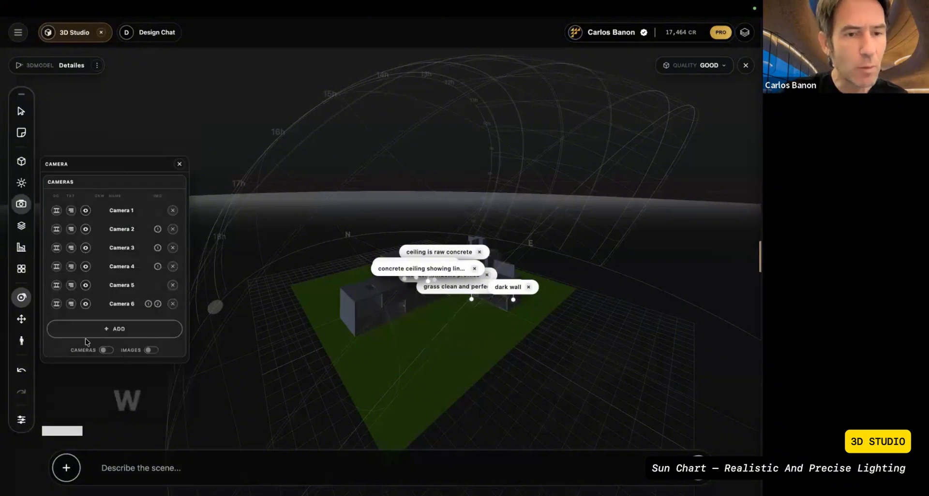
{"action": "left_click", "coordinate": [107, 351]}
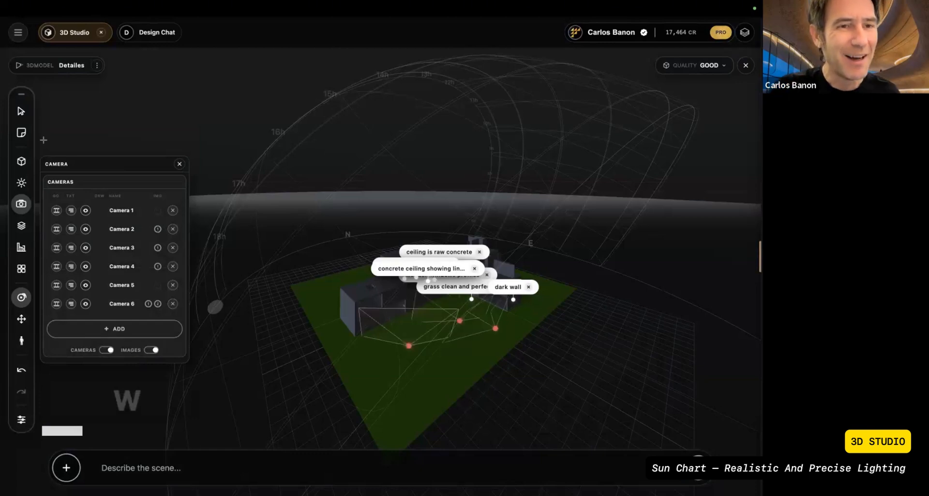
Step: Activate the Select tool and examine the darkened house with its cameras and material notes
{"action": "left_click", "coordinate": [20, 111]}
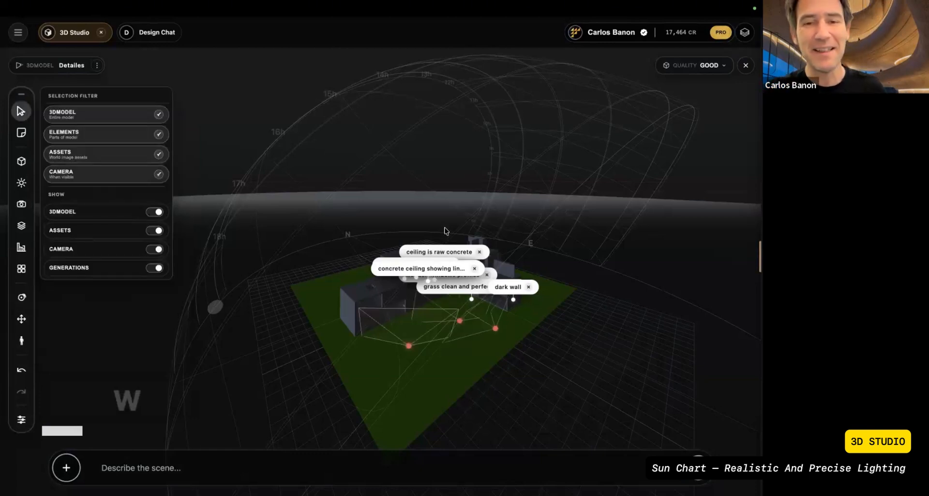
{"action": "scroll", "coordinate": [444, 222], "scroll_direction": "up", "scroll_amount": 5}
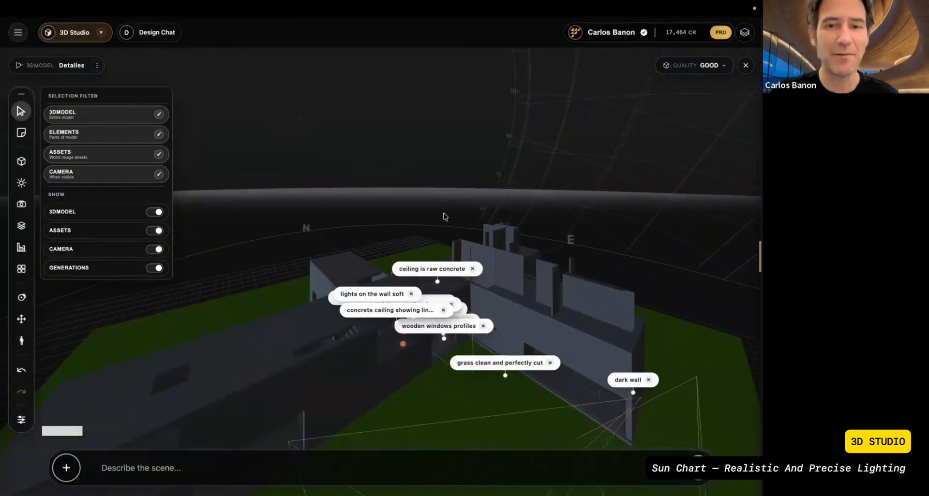
{"action": "scroll", "coordinate": [445, 217], "scroll_direction": "down", "scroll_amount": 5}
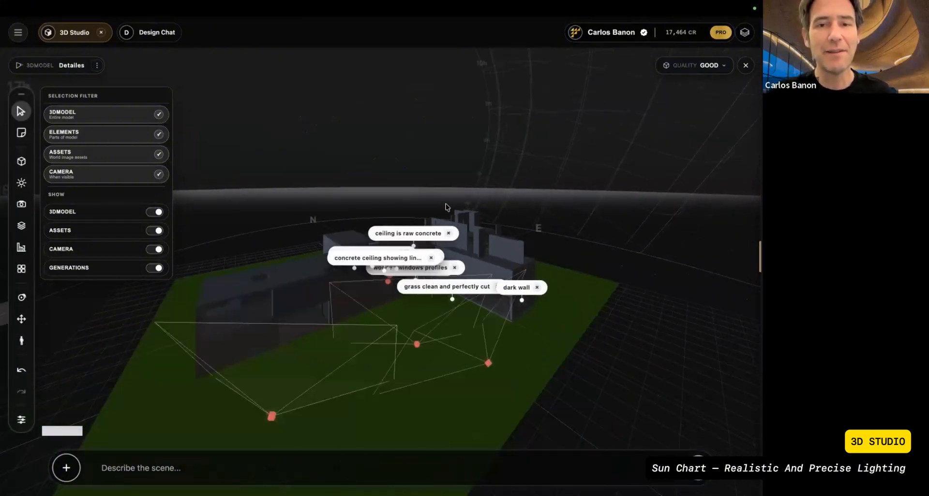
{"action": "scroll", "coordinate": [446, 207], "scroll_direction": "down", "scroll_amount": 4}
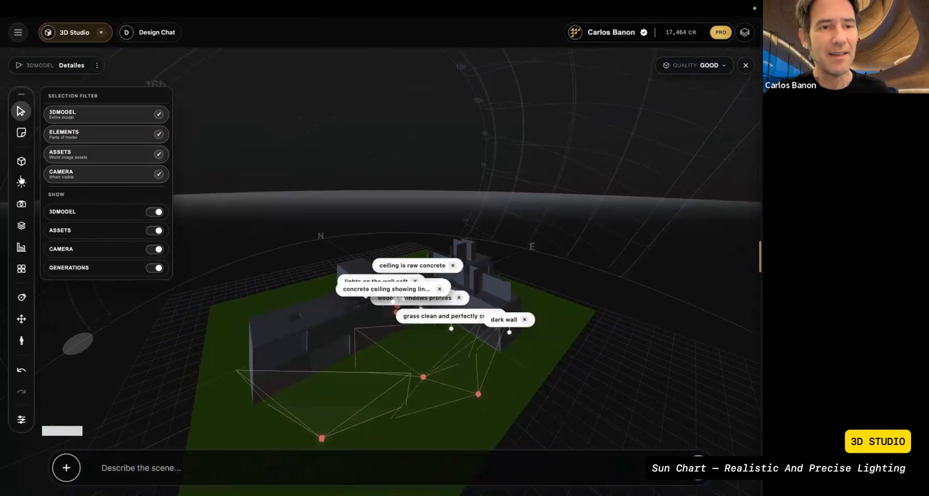
Step: Try the current date and time in the sun study, then return it to 1 Jan at 00:00
{"action": "left_click", "coordinate": [21, 181]}
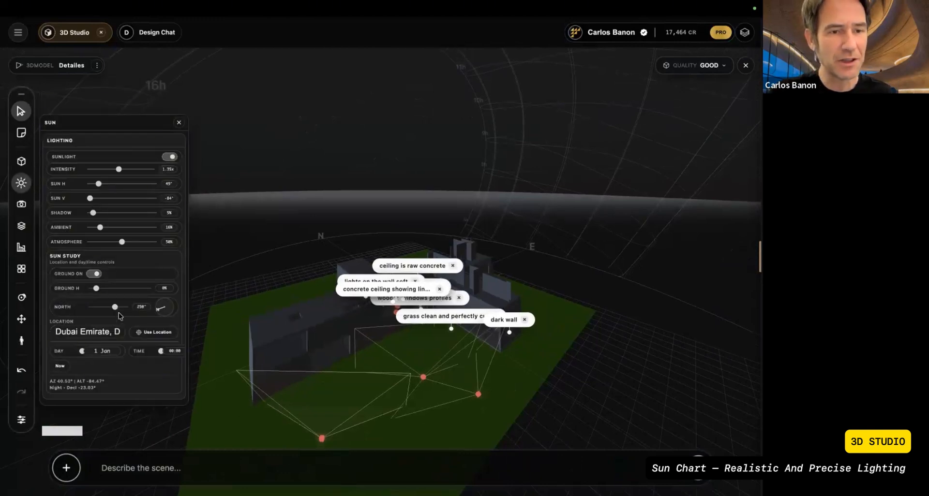
{"action": "left_click", "coordinate": [60, 367]}
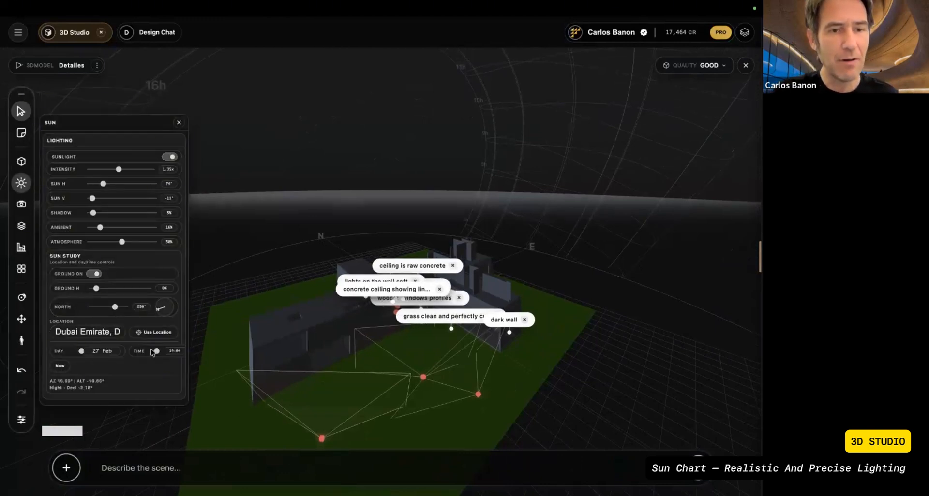
{"action": "left_click_drag", "start_coordinate": [157, 352], "coordinate": [162, 352]}
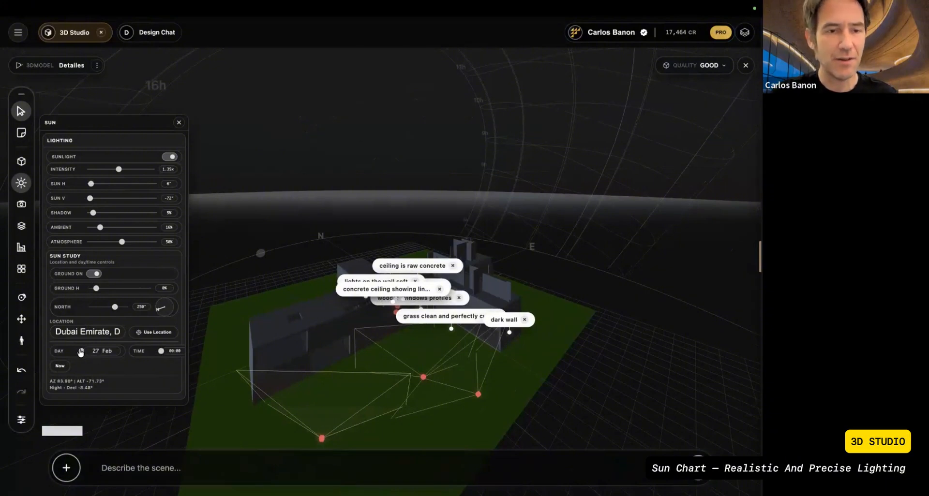
{"action": "left_click_drag", "start_coordinate": [86, 354], "coordinate": [84, 354]}
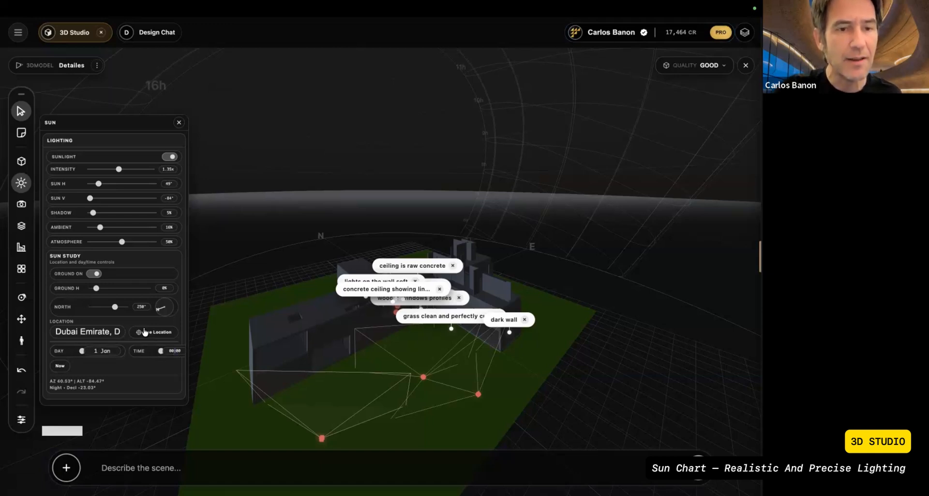
Step: Set the north direction to 126° and manually place the sun at 268° horizontally and 18° vertically
{"action": "left_click_drag", "start_coordinate": [116, 310], "coordinate": [113, 310]}
{"action": "left_click_drag", "start_coordinate": [90, 199], "coordinate": [110, 201]}
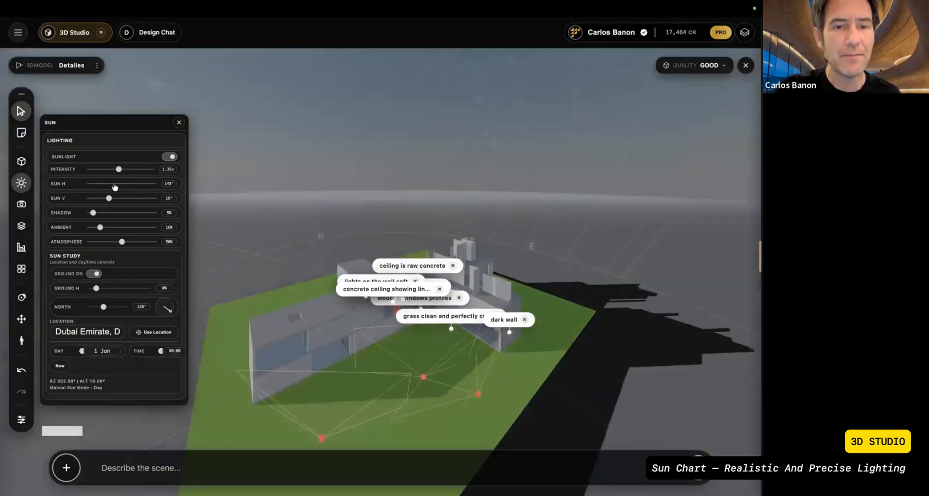
{"action": "left_click_drag", "start_coordinate": [121, 187], "coordinate": [139, 188]}
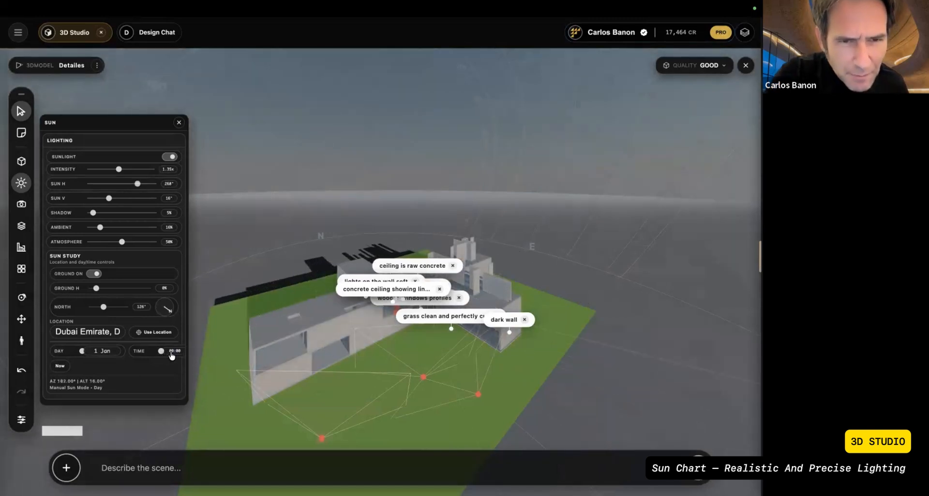
{"action": "left_click", "coordinate": [85, 354]}
{"action": "left_click", "coordinate": [168, 359]}
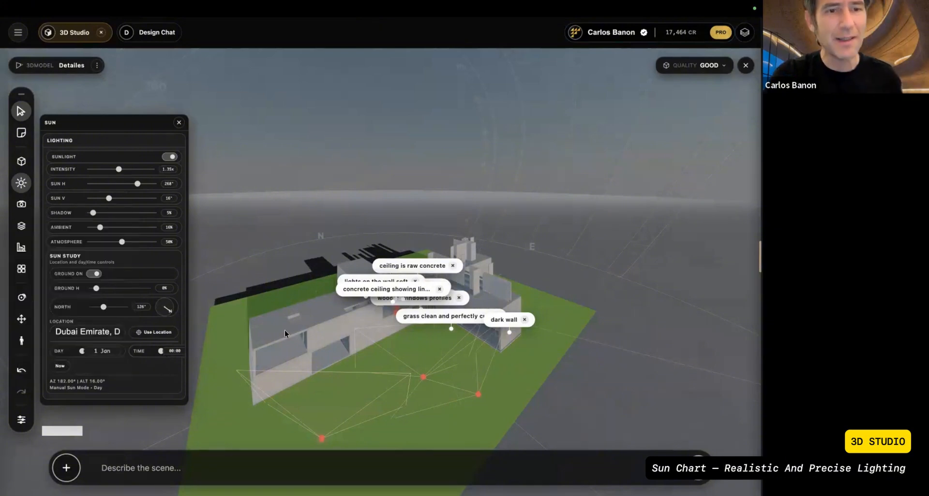
Step: Orbit around the house and move inside to examine how the manual sunlight falls on the model
{"action": "left_click_drag", "start_coordinate": [294, 333], "coordinate": [430, 300]}
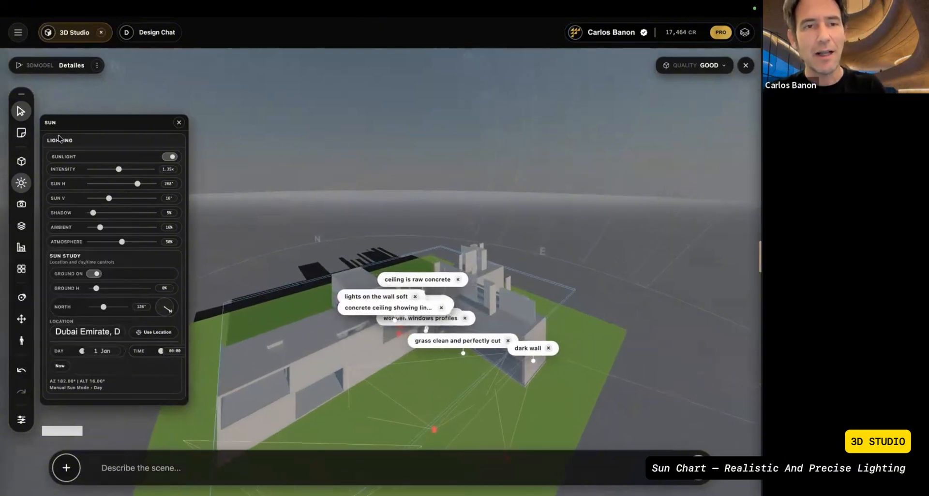
{"action": "scroll", "coordinate": [380, 189], "scroll_direction": "up", "scroll_amount": 3}
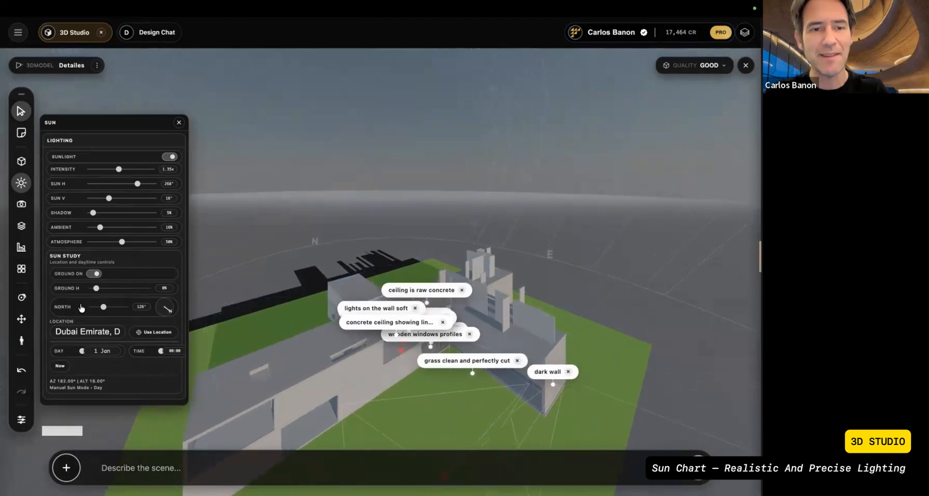
{"action": "left_click", "coordinate": [21, 297]}
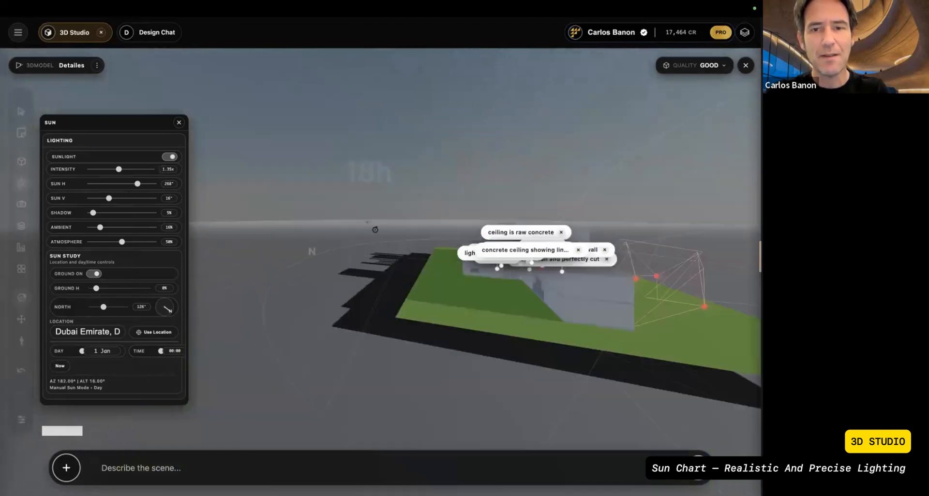
{"action": "scroll", "coordinate": [344, 224], "scroll_direction": "up", "scroll_amount": 10}
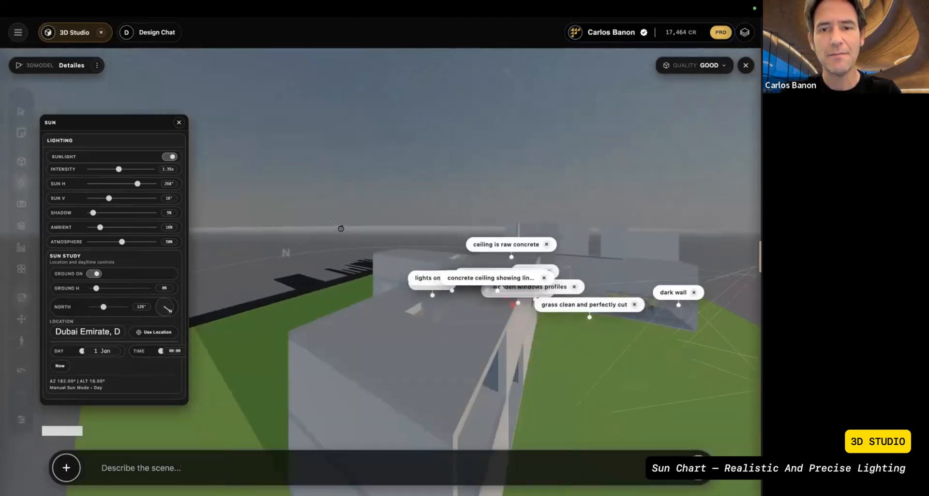
{"action": "mouse_move", "coordinate": [334, 247]}
{"action": "left_mouse_down"}
{"action": "mouse_move", "coordinate": [341, 240]}
{"action": "mouse_move", "coordinate": [336, 245]}
{"action": "left_mouse_up"}
{"action": "scroll", "coordinate": [336, 246], "scroll_direction": "up", "scroll_amount": 10}
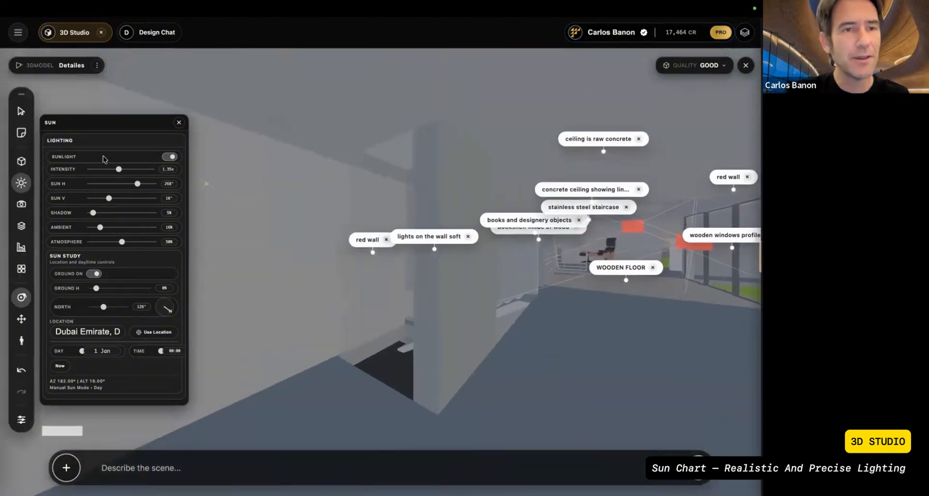
{"action": "left_click", "coordinate": [22, 113]}
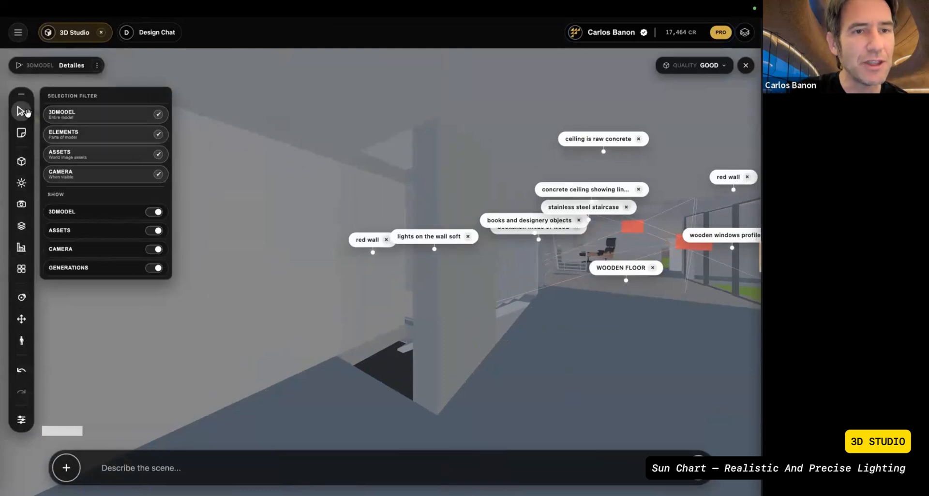
{"action": "left_click", "coordinate": [22, 133]}
{"action": "left_click", "coordinate": [21, 205]}
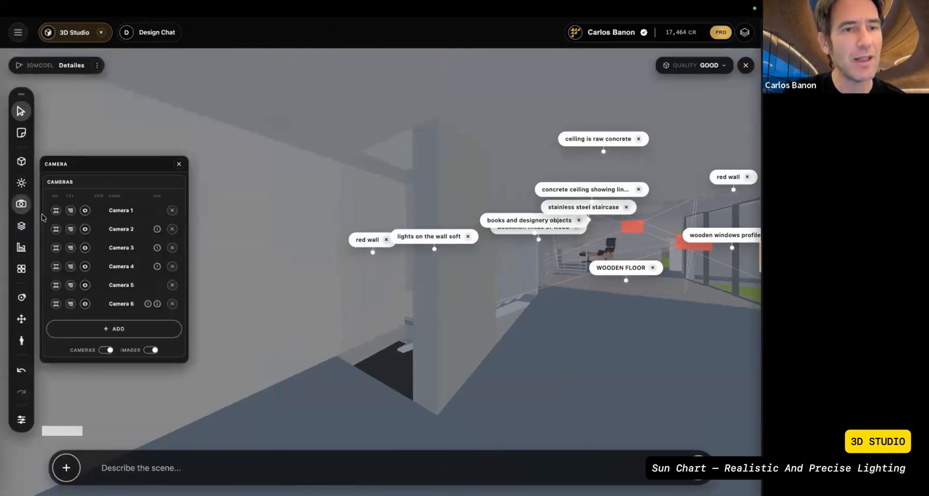
{"action": "left_click", "coordinate": [21, 269]}
{"action": "left_click", "coordinate": [20, 247]}
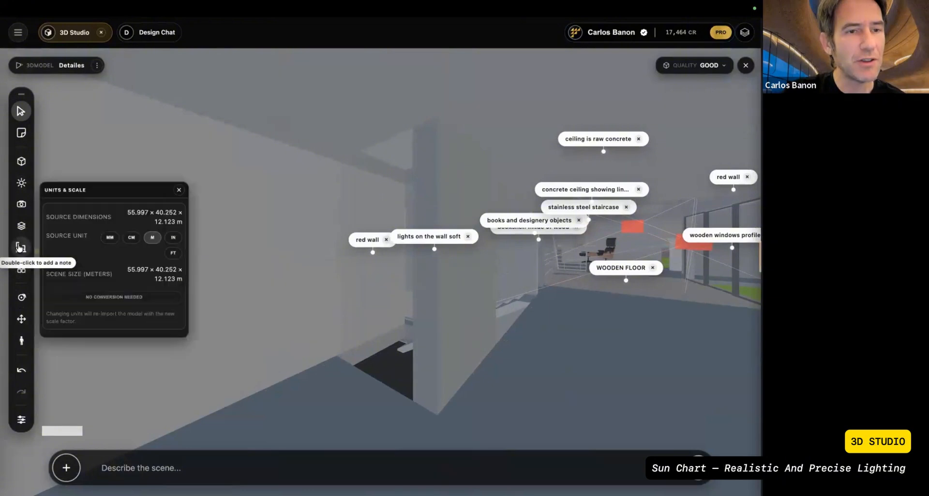
Step: Open the viewer settings and set the field of view to 61°
{"action": "left_click", "coordinate": [21, 420]}
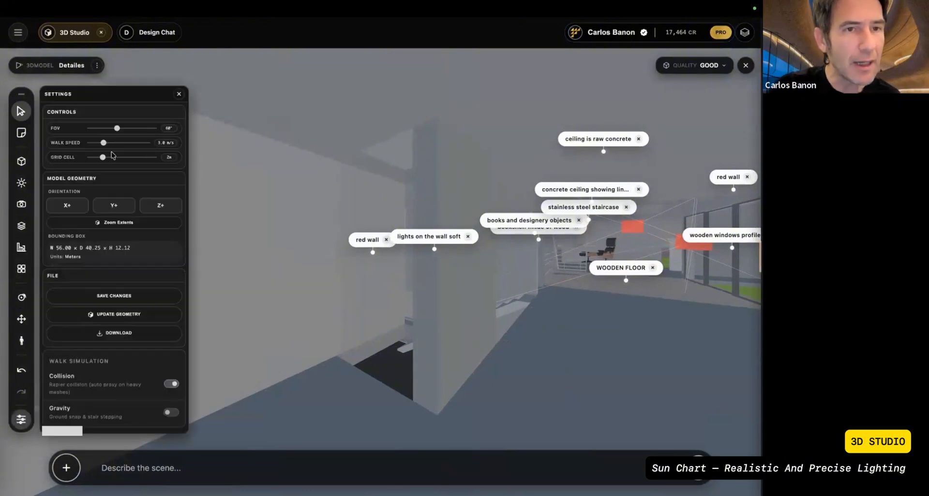
{"action": "left_click_drag", "start_coordinate": [116, 129], "coordinate": [117, 131]}
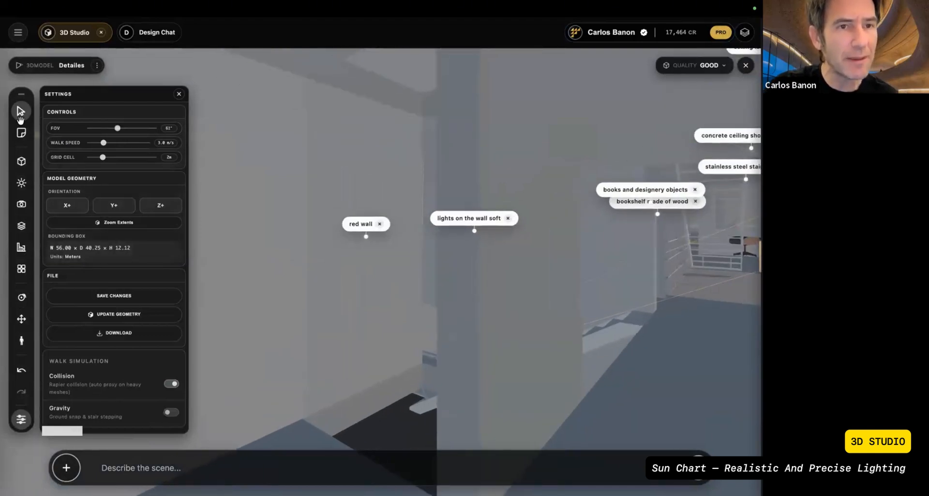
Step: Open the representation options, then examine the lawn-side facade and the room with the bookshelves and lounge chair
{"action": "left_click", "coordinate": [19, 131]}
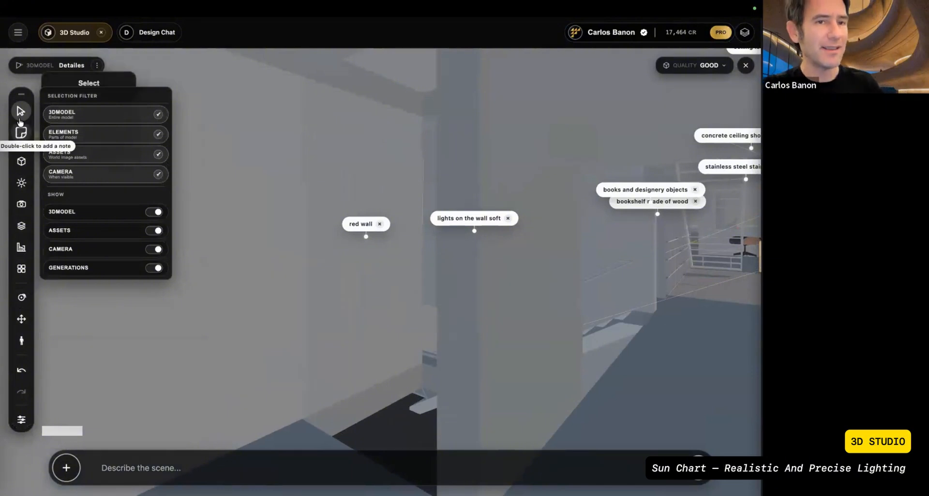
{"action": "left_click", "coordinate": [21, 161]}
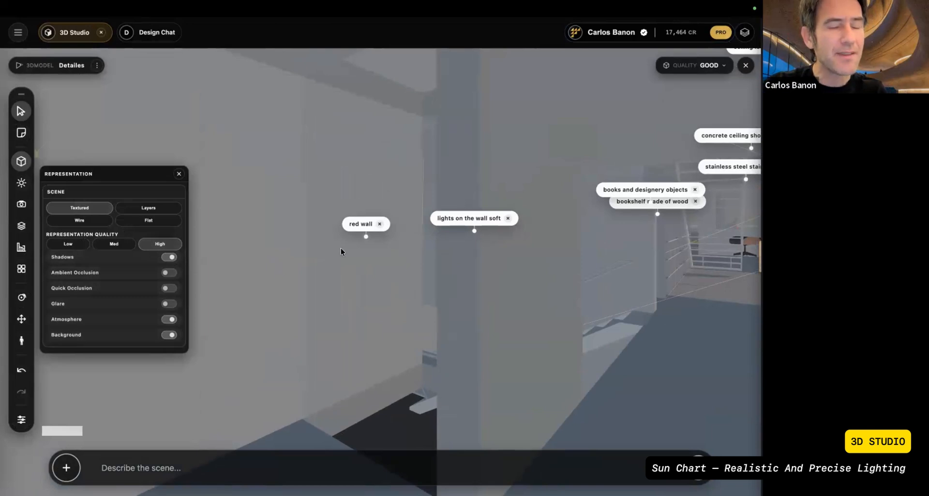
{"action": "scroll", "coordinate": [343, 249], "scroll_direction": "up", "scroll_amount": 3}
{"action": "scroll", "coordinate": [373, 254], "scroll_direction": "up", "scroll_amount": 2}
{"action": "scroll", "coordinate": [373, 254], "scroll_direction": "down", "scroll_amount": 8}
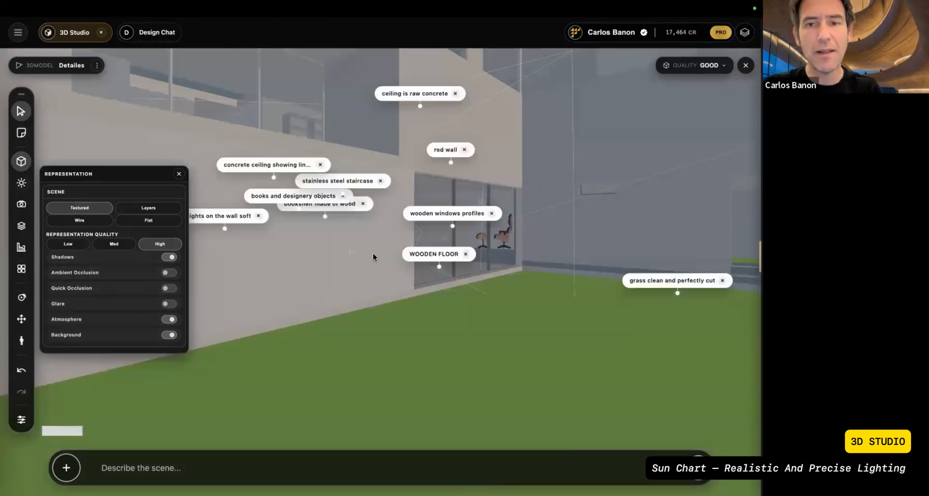
{"action": "scroll", "coordinate": [411, 289], "scroll_direction": "down", "scroll_amount": 4}
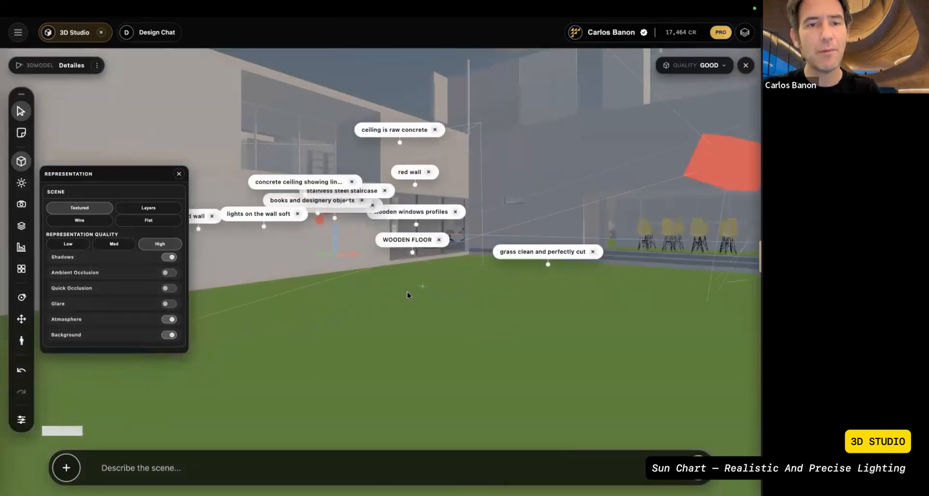
{"action": "scroll", "coordinate": [463, 281], "scroll_direction": "up", "scroll_amount": 5}
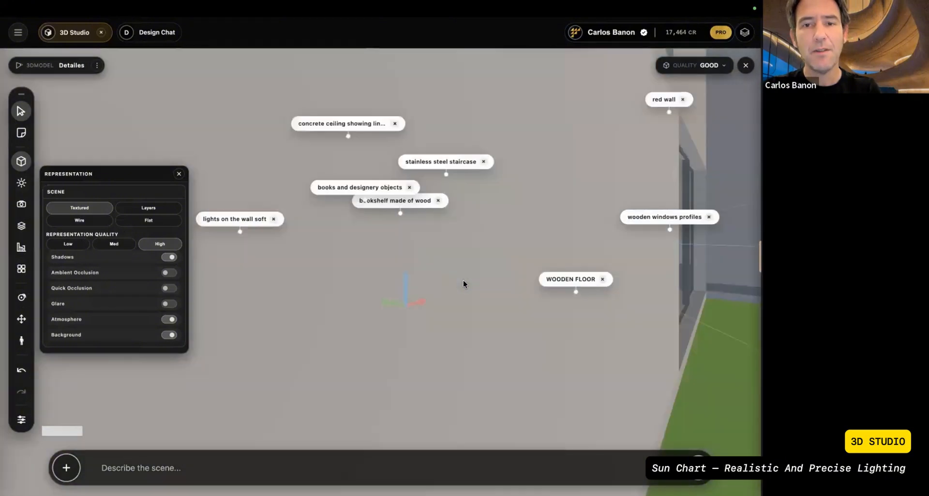
{"action": "scroll", "coordinate": [463, 280], "scroll_direction": "up", "scroll_amount": 5}
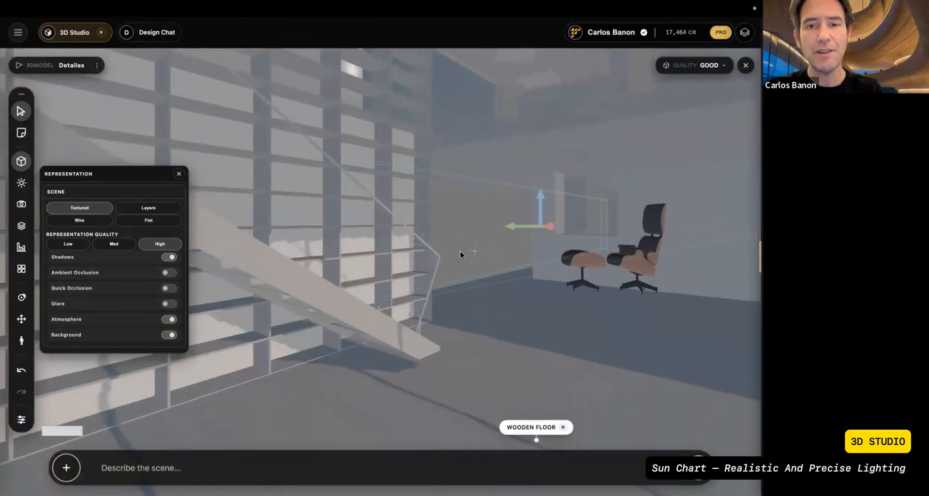
{"action": "scroll", "coordinate": [251, 164], "scroll_direction": "up", "scroll_amount": 3}
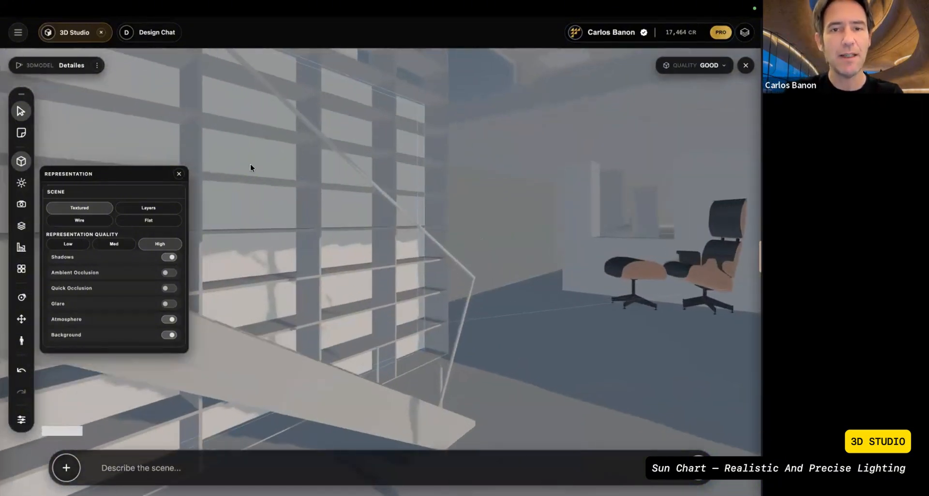
Step: Exclude the 3D model, elements, assets and cameras from the selection filter
{"action": "left_click", "coordinate": [21, 112]}
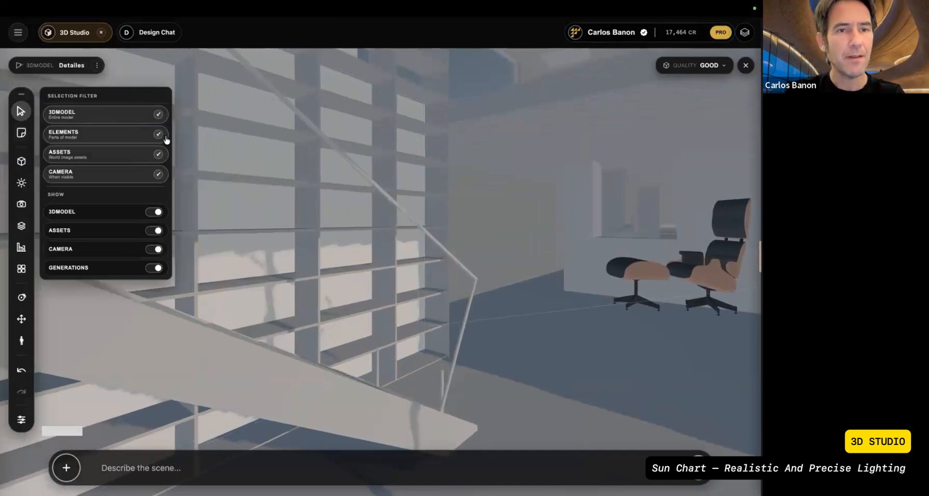
{"action": "left_click", "coordinate": [158, 114]}
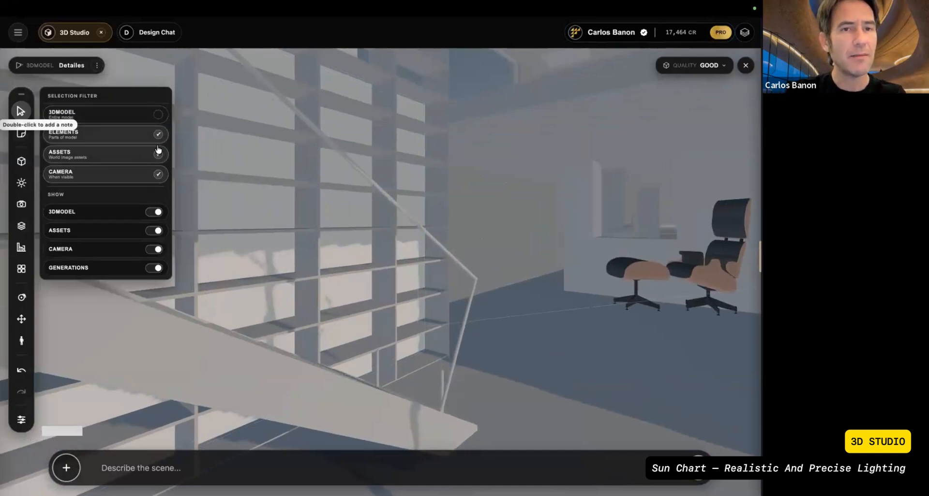
{"action": "left_click", "coordinate": [158, 134]}
{"action": "left_click", "coordinate": [158, 154]}
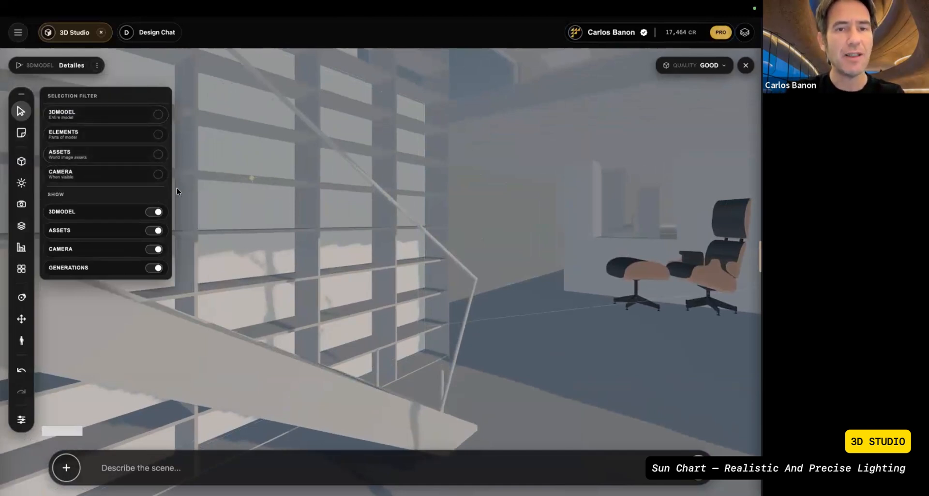
Step: Orbit around the outside of the house and zoom in to demonstrate orbit navigation
{"action": "left_click", "coordinate": [22, 298]}
{"action": "left_click_drag", "start_coordinate": [226, 270], "coordinate": [268, 275]}
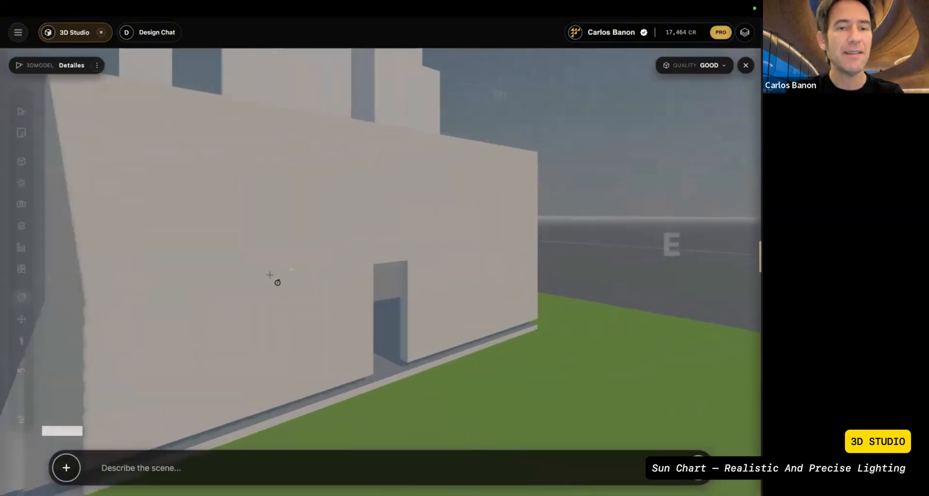
{"action": "scroll", "coordinate": [269, 274], "scroll_direction": "up", "scroll_amount": 10}
{"action": "scroll", "coordinate": [269, 274], "scroll_direction": "up", "scroll_amount": 8}
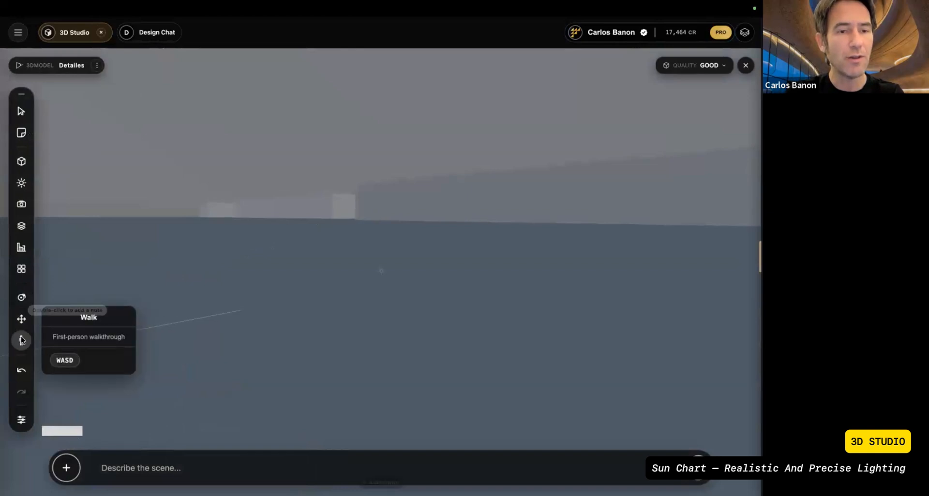
Step: Walk through the model in first person to examine the room with the staircase and bookshelves
{"action": "left_click", "coordinate": [21, 340]}
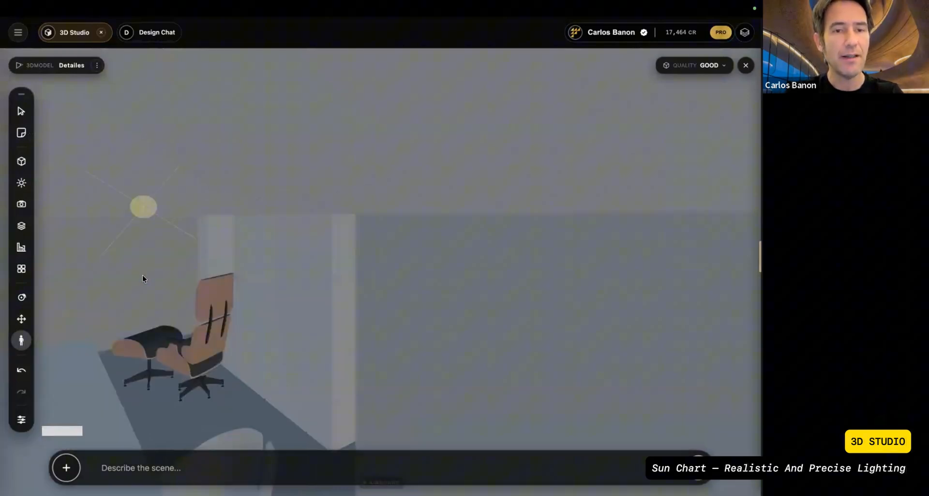
{"action": "left_click_drag", "start_coordinate": [142, 275], "coordinate": [247, 270]}
{"action": "left_click_drag", "start_coordinate": [58, 286], "coordinate": [310, 264]}
{"action": "key", "text": "w"}
{"action": "key", "text": "d"}
{"action": "key", "text": "w"}
{"action": "left_click_drag", "start_coordinate": [4, 284], "coordinate": [2, 302]}
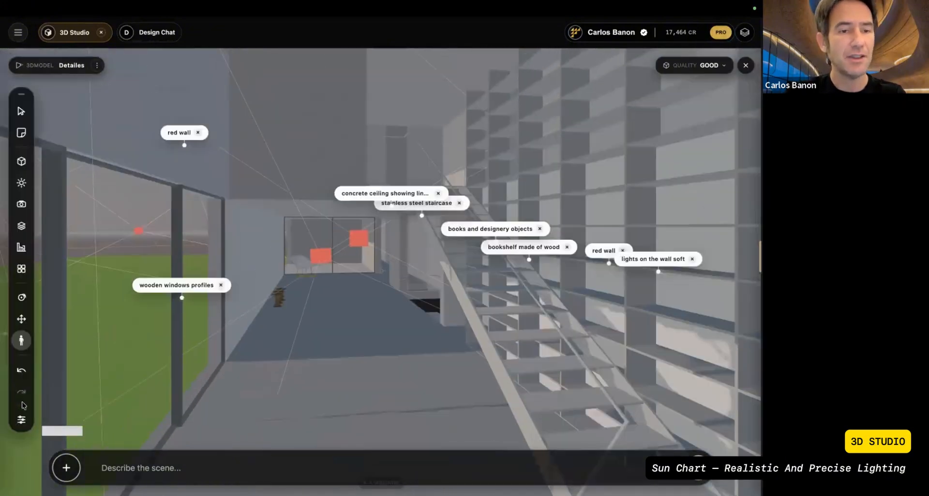
Step: Widen the field of view to 90° and adjust the walking position in the staircase room
{"action": "left_click", "coordinate": [21, 420]}
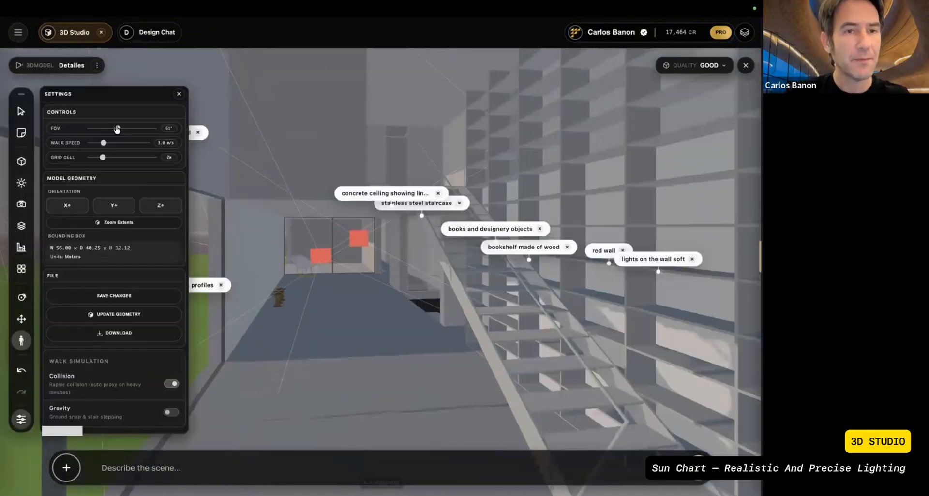
{"action": "left_click_drag", "start_coordinate": [121, 130], "coordinate": [132, 129]}
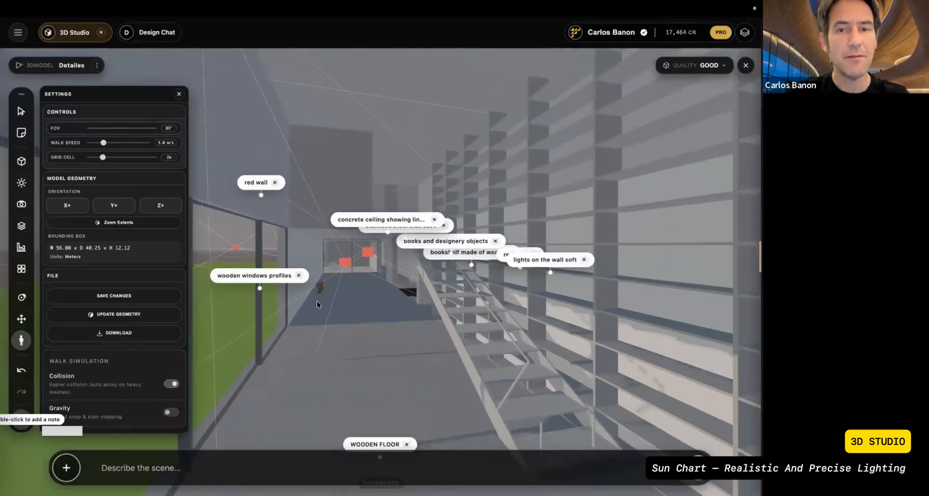
{"action": "key", "text": "w"}
{"action": "key", "text": "d"}
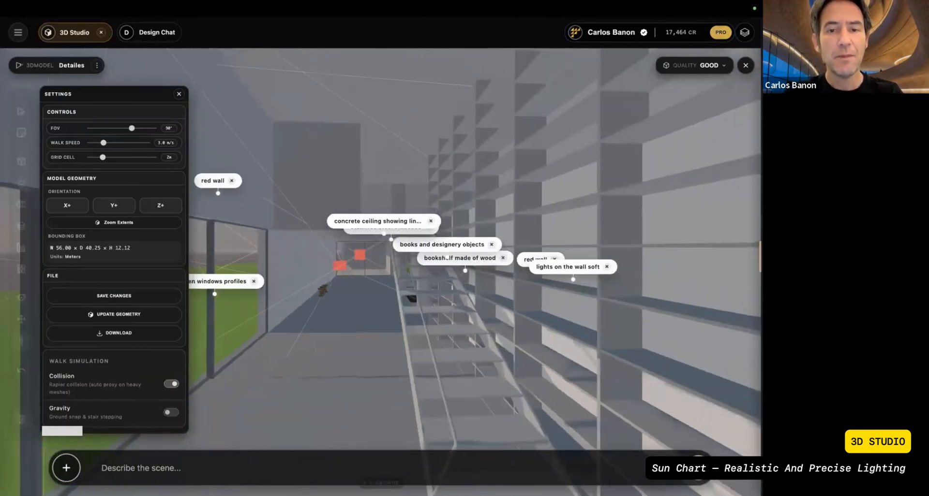
{"action": "key", "text": "s"}
{"action": "left_click", "coordinate": [178, 95]}
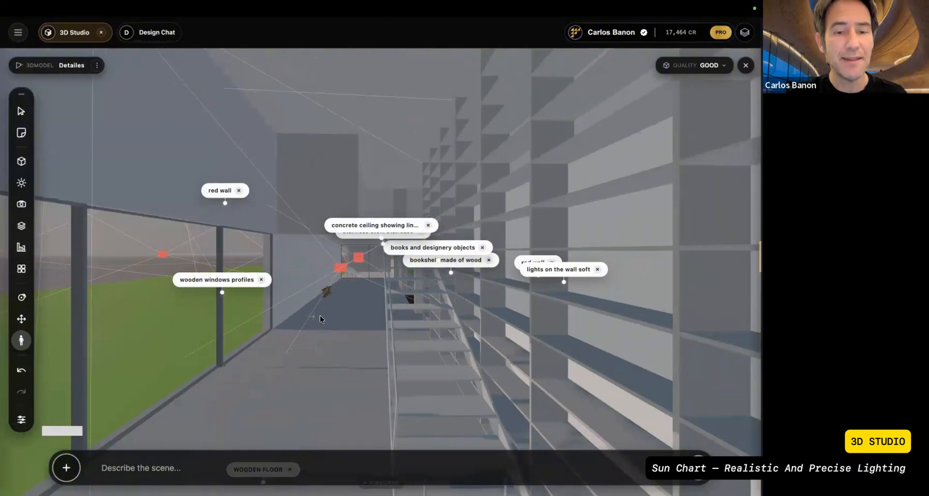
{"action": "key", "text": "a"}
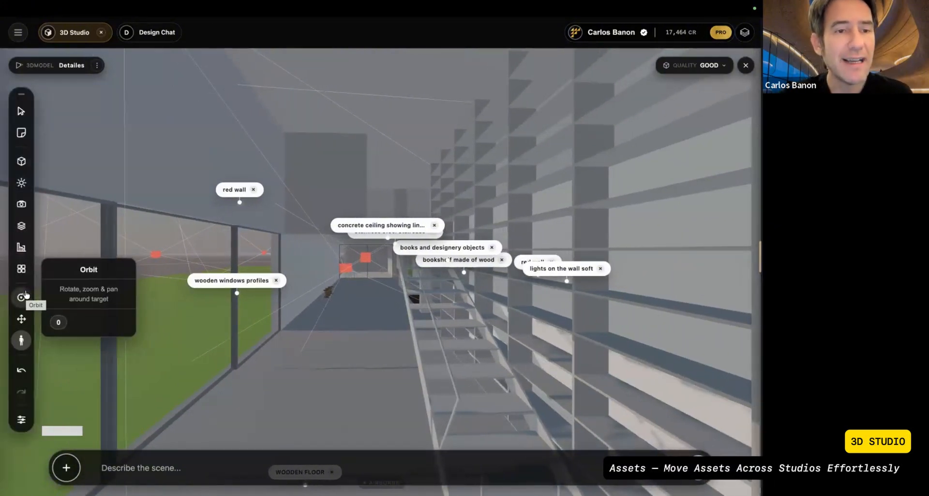
Step: Place the armchair image from the Bouroullec Furniture assets on the room's floor and close the asset catalog
{"action": "left_click", "coordinate": [21, 269]}
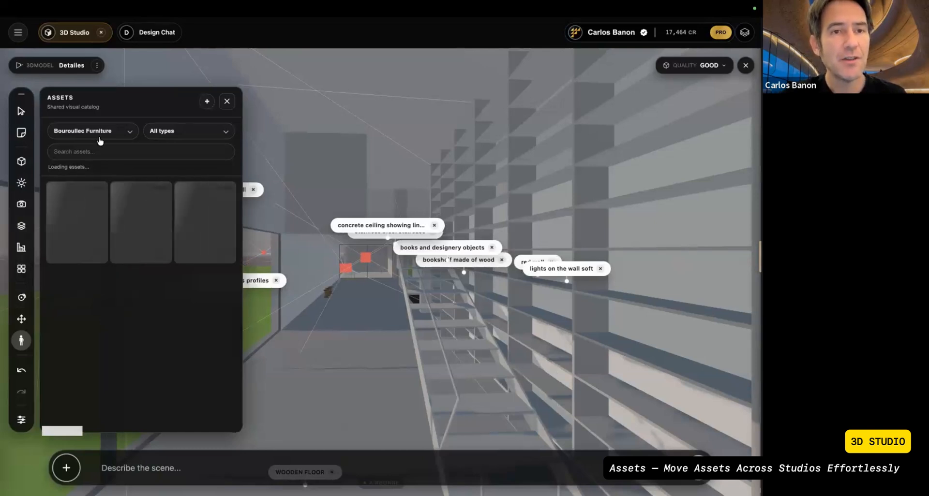
{"action": "mouse_move", "coordinate": [74, 229]}
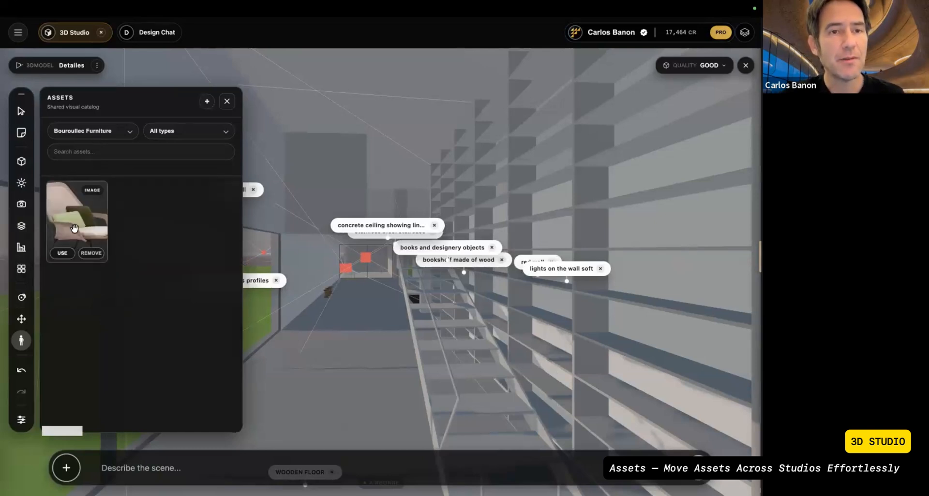
{"action": "left_click", "coordinate": [302, 359]}
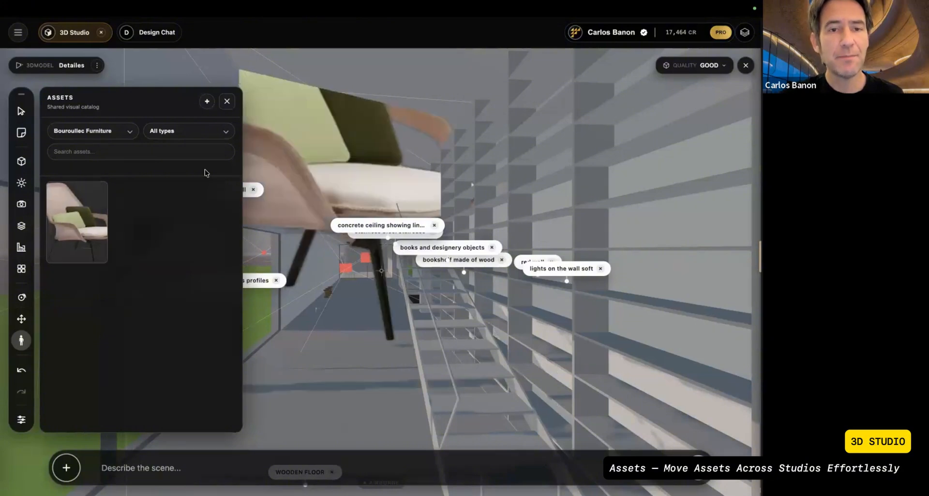
{"action": "left_click", "coordinate": [226, 101]}
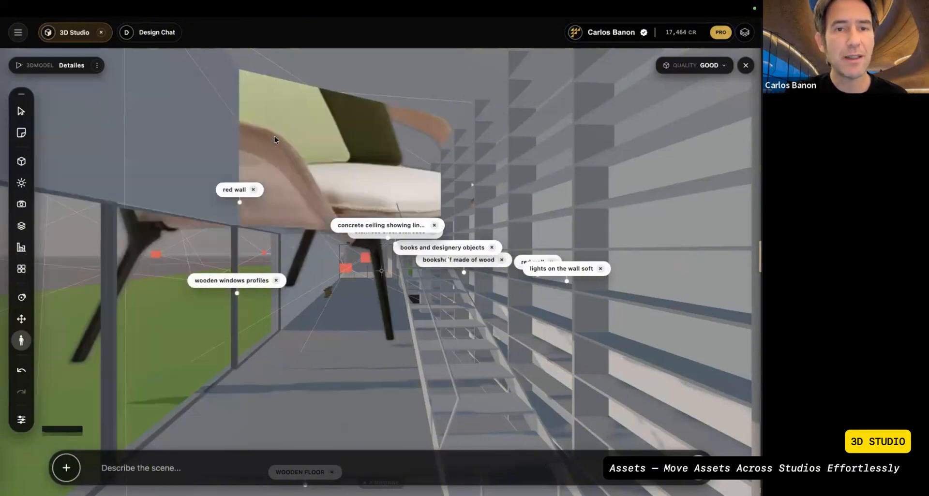
Step: Select the armchair image and set its height to 0.45 m
{"action": "left_click", "coordinate": [21, 112]}
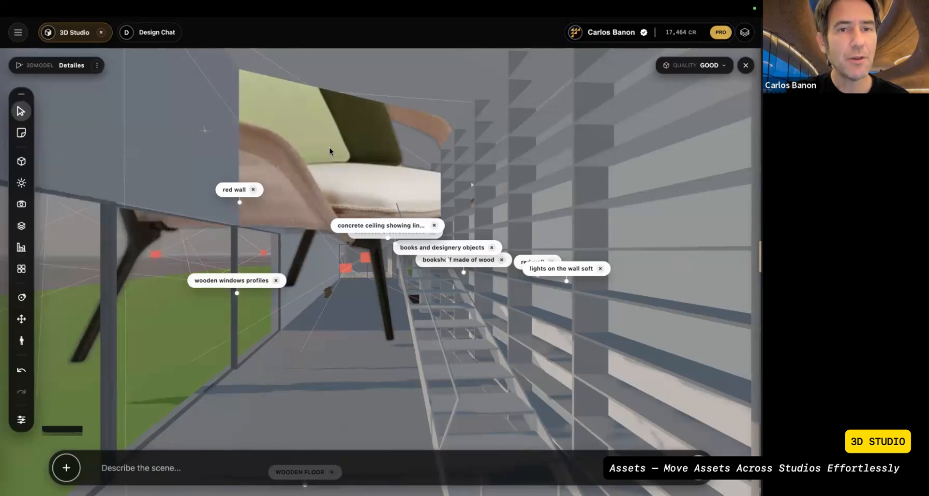
{"action": "right_click", "coordinate": [296, 148]}
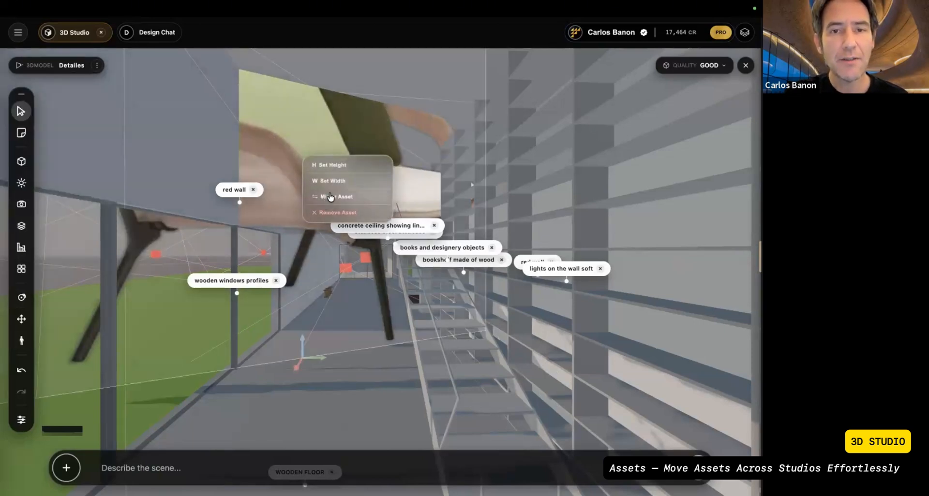
{"action": "left_click", "coordinate": [338, 165]}
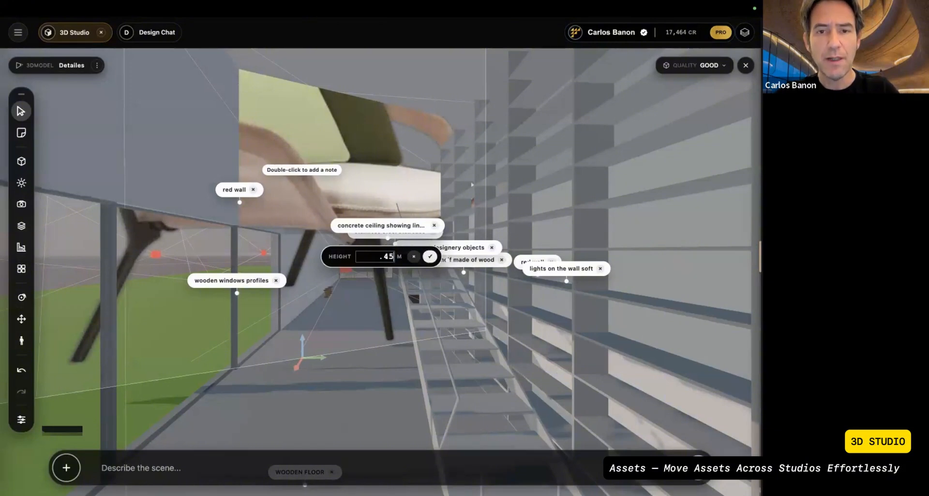
{"action": "key", "text": "Return"}
Step: Enlarge the armchair image freehand from its corner and deselect it
{"action": "left_click_drag", "start_coordinate": [313, 333], "coordinate": [336, 296]}
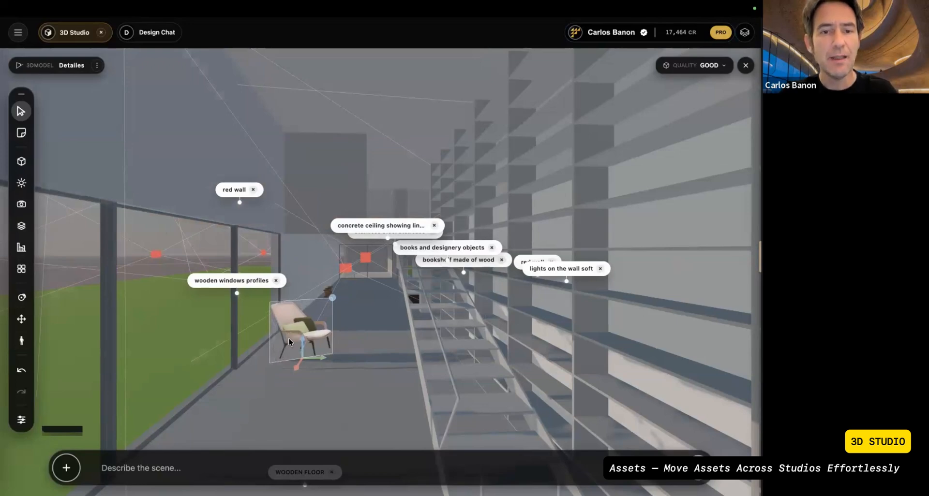
{"action": "scroll", "coordinate": [289, 339], "scroll_direction": "up", "scroll_amount": 10}
{"action": "scroll", "coordinate": [289, 339], "scroll_direction": "down", "scroll_amount": 2}
{"action": "scroll", "coordinate": [289, 339], "scroll_direction": "down", "scroll_amount": 3}
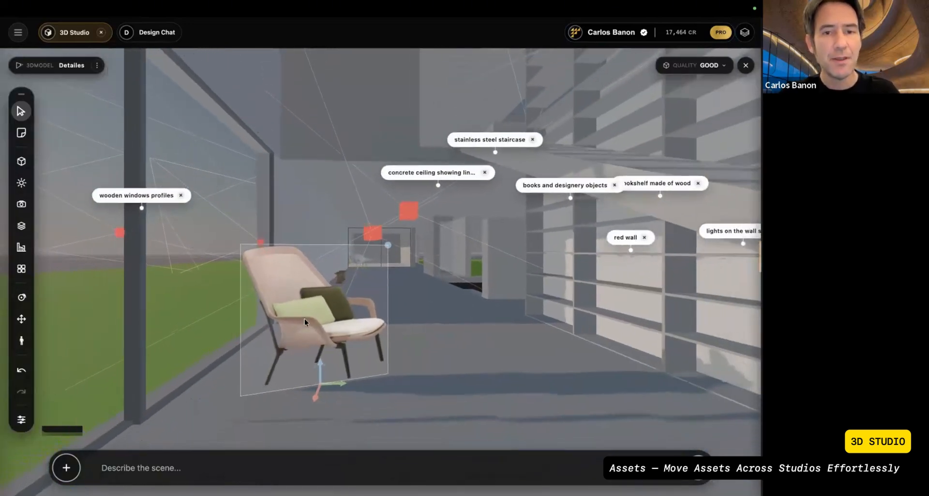
{"action": "left_click", "coordinate": [170, 306]}
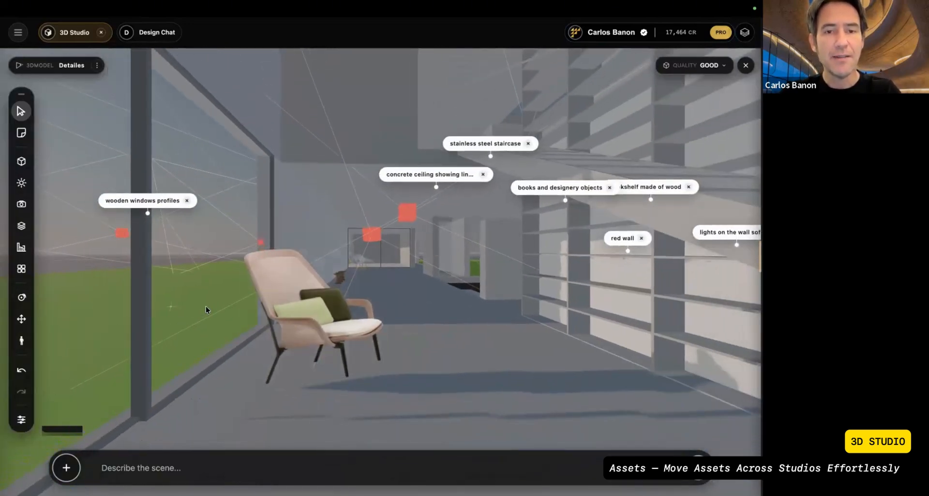
{"action": "left_click", "coordinate": [226, 307]}
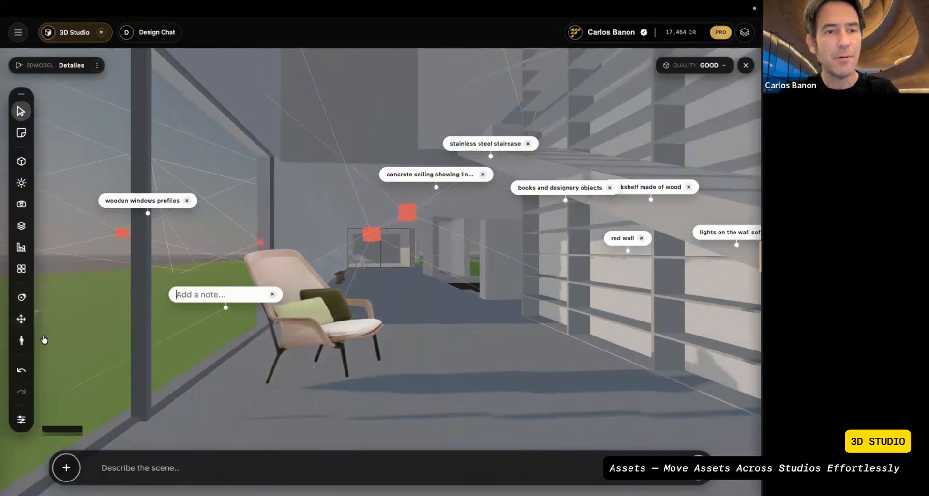
Step: Walk around the armchair in first person, examining it from the lawn and from inside the room
{"action": "left_click", "coordinate": [22, 341]}
{"action": "key", "text": "a"}
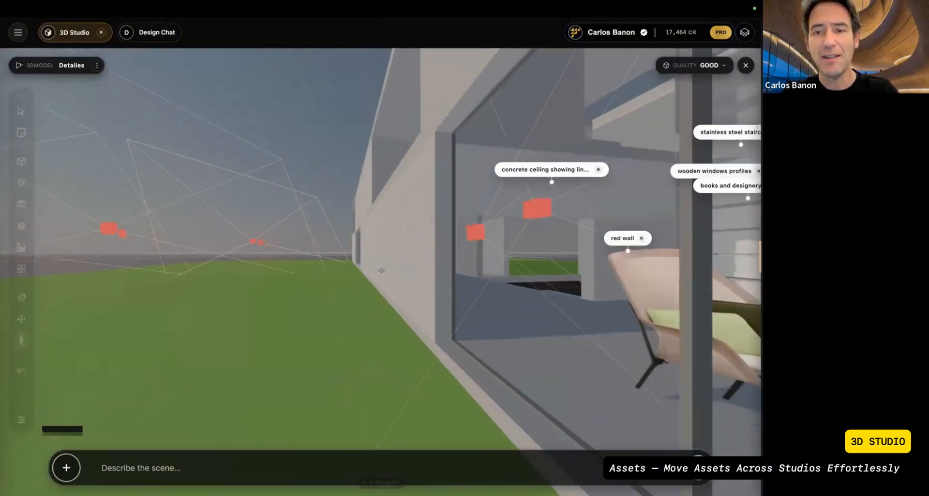
{"action": "key", "text": "d"}
{"action": "key", "text": "s"}
{"action": "key", "text": "w"}
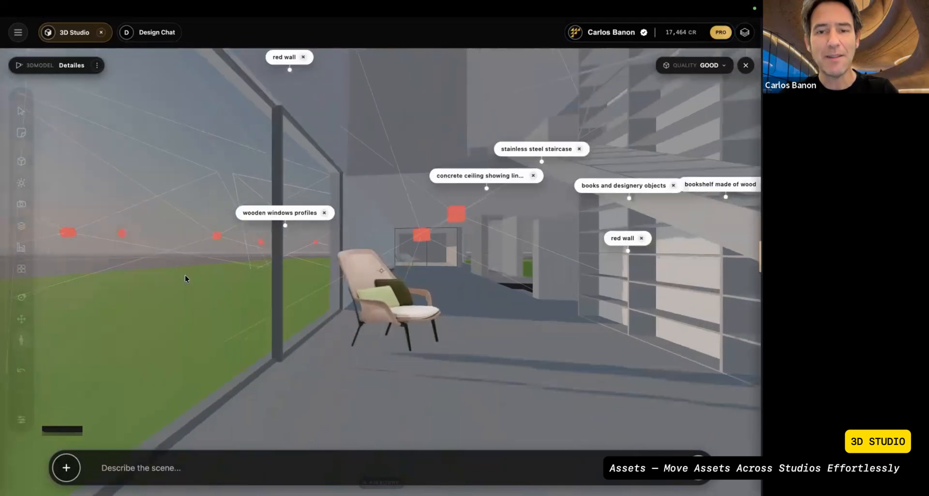
{"action": "key", "text": "d"}
{"action": "key", "text": "s"}
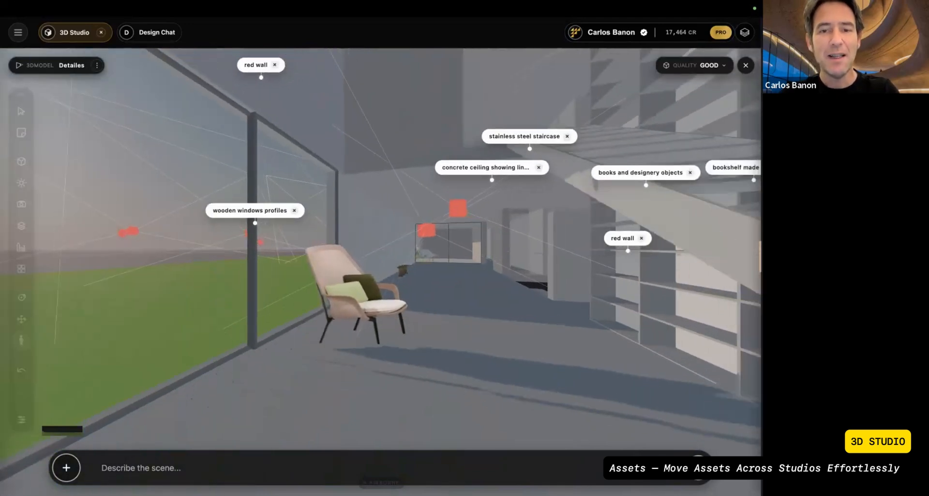
{"action": "key", "text": "s"}
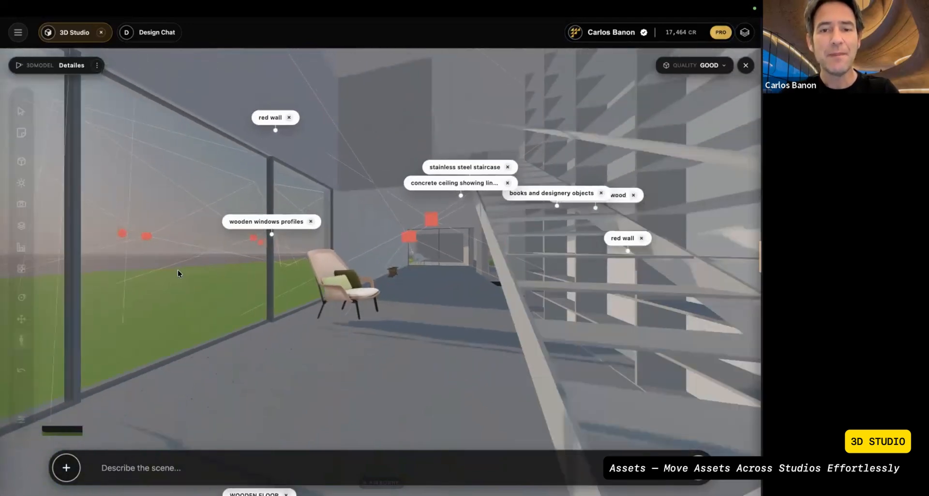
Step: Allow model elements in the selection filter, then select the floor and try to move it vertically
{"action": "left_click", "coordinate": [21, 111]}
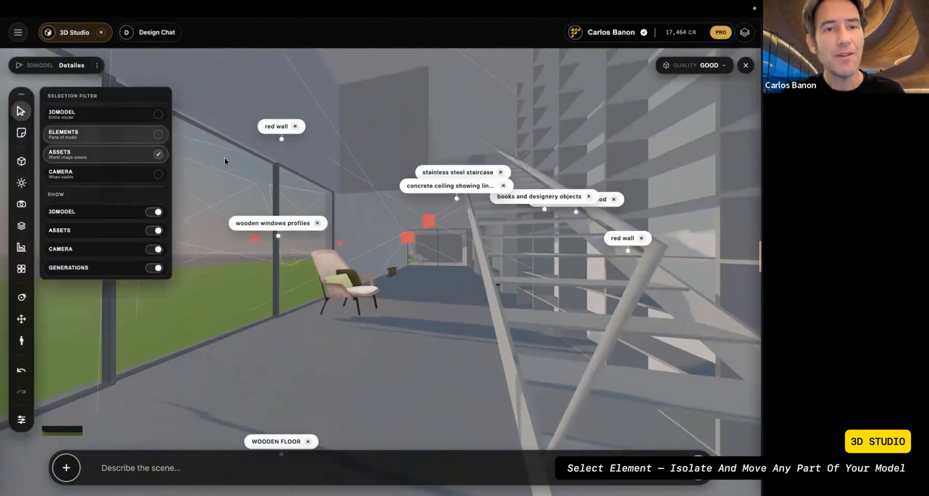
{"action": "left_click", "coordinate": [227, 306]}
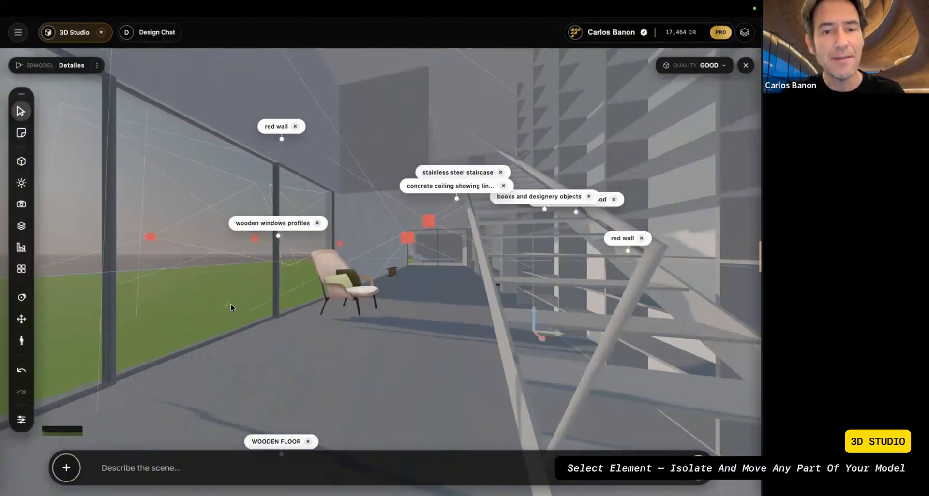
{"action": "left_click", "coordinate": [323, 373]}
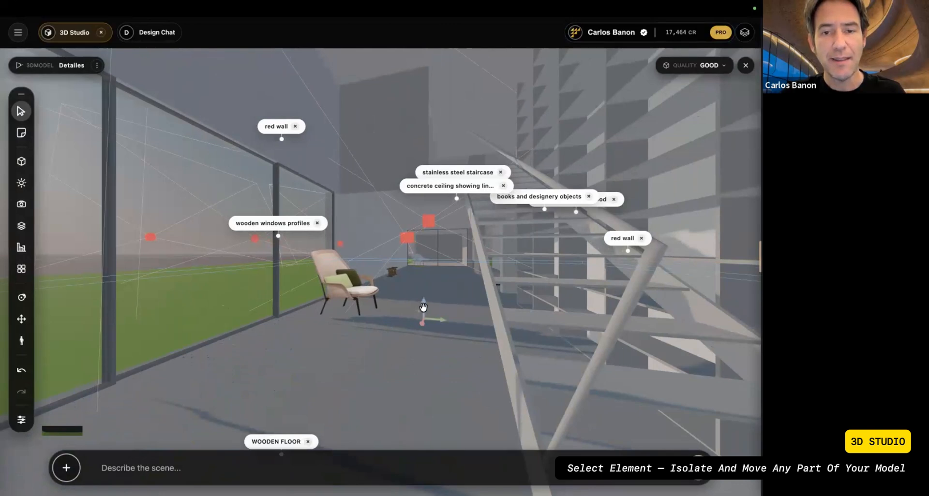
{"action": "mouse_move", "coordinate": [424, 308]}
{"action": "left_mouse_down"}
{"action": "mouse_move", "coordinate": [424, 319]}
{"action": "mouse_move", "coordinate": [417, 280]}
{"action": "mouse_move", "coordinate": [408, 310]}
{"action": "left_mouse_up"}
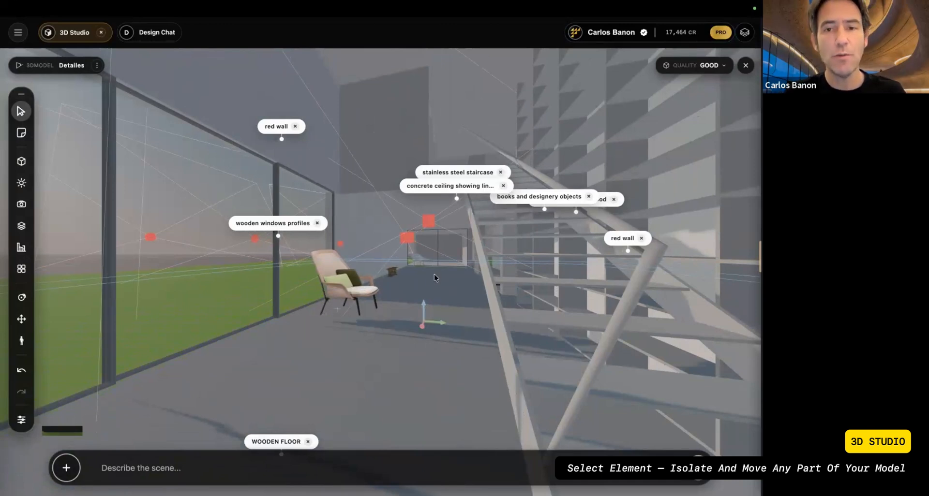
{"action": "left_click", "coordinate": [481, 271]}
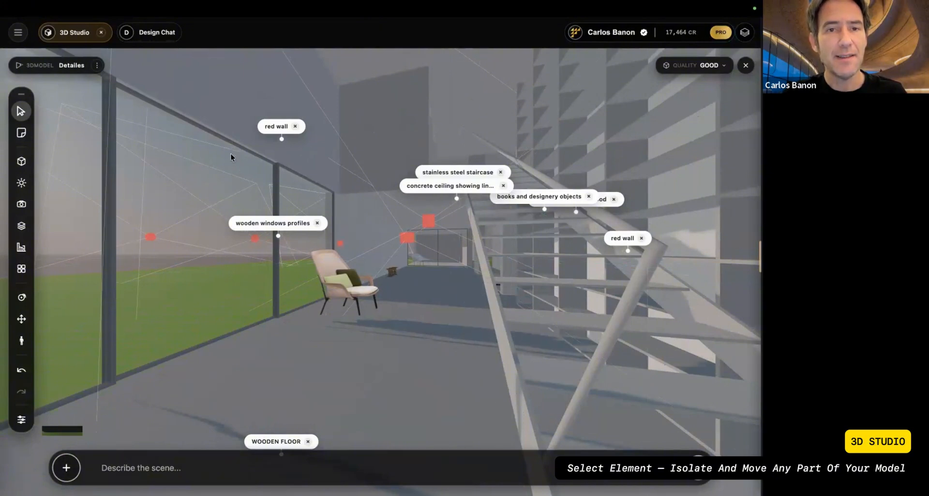
Step: Move the glazed window frame element from the facade into the room
{"action": "left_click", "coordinate": [229, 171]}
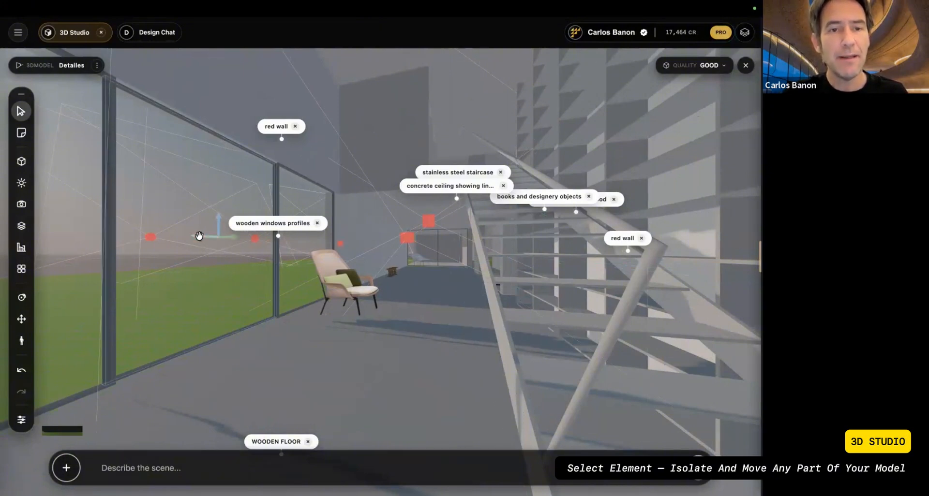
{"action": "left_click_drag", "start_coordinate": [199, 236], "coordinate": [180, 237]}
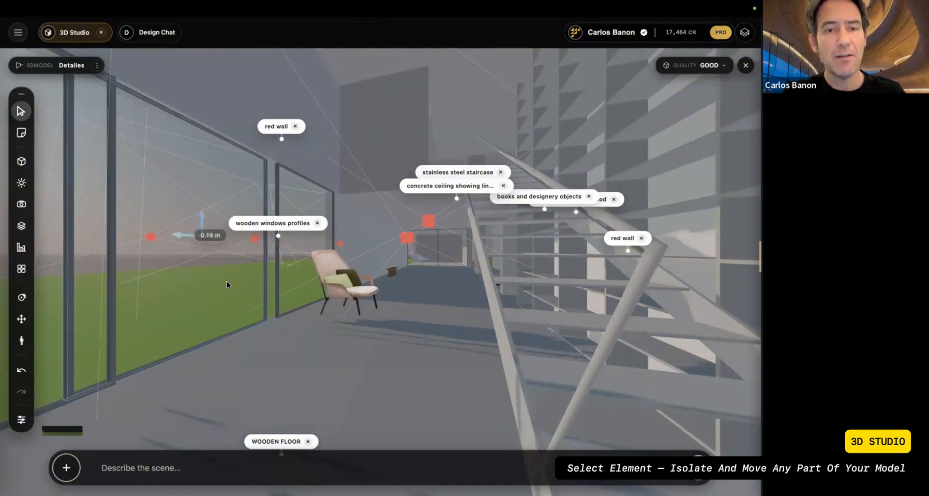
{"action": "key", "text": "ctrl+z"}
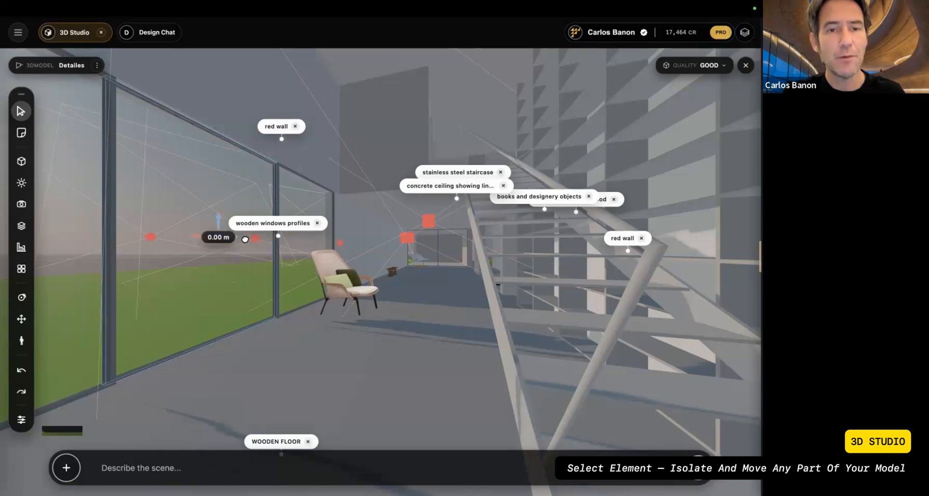
{"action": "left_click_drag", "start_coordinate": [245, 239], "coordinate": [272, 253]}
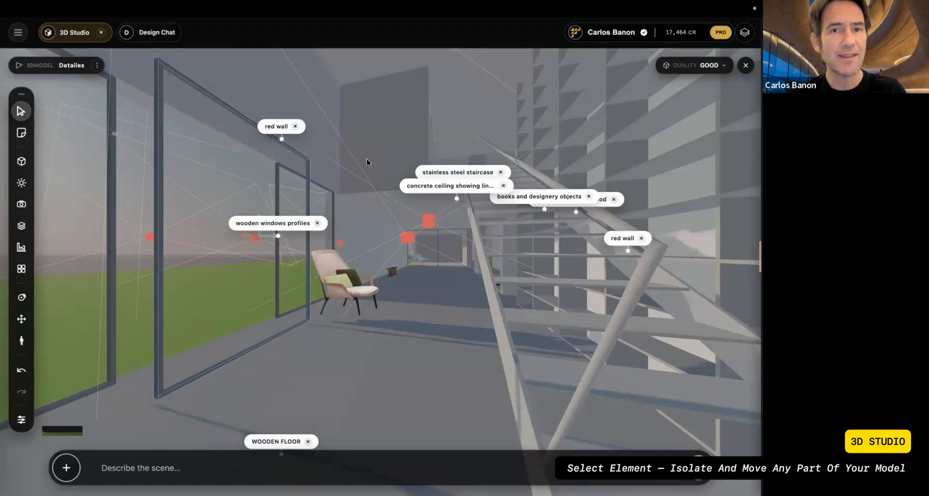
Step: Pull the view back from the armchair, then examine the image input options and the generation quality levels
{"action": "scroll", "coordinate": [370, 154], "scroll_direction": "down", "scroll_amount": 5}
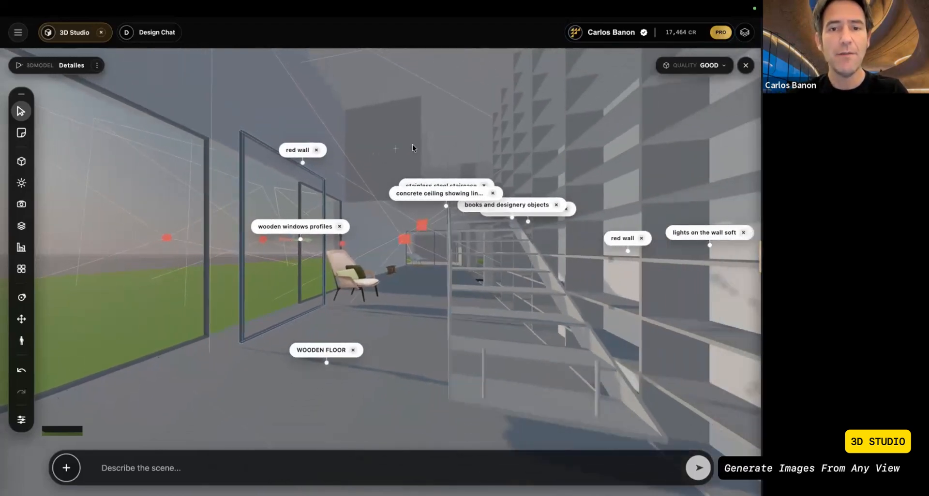
{"action": "scroll", "coordinate": [412, 145], "scroll_direction": "down", "scroll_amount": 4}
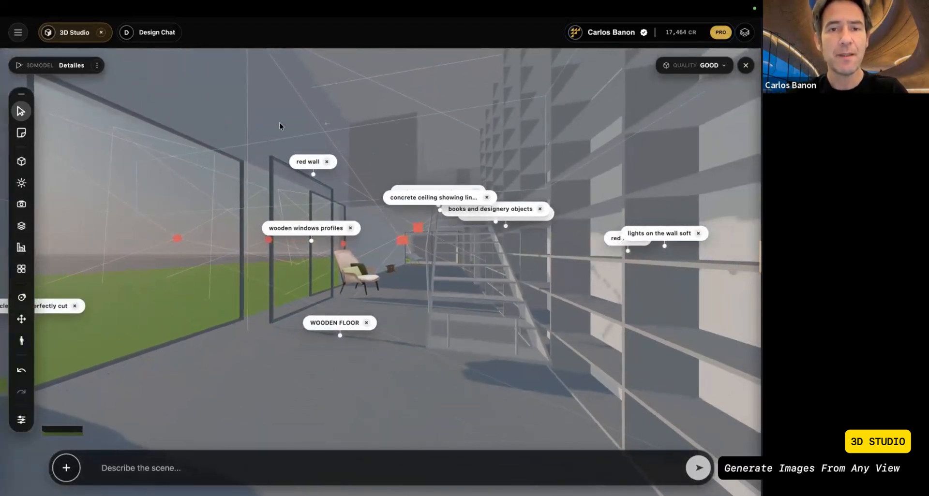
{"action": "left_click", "coordinate": [73, 461]}
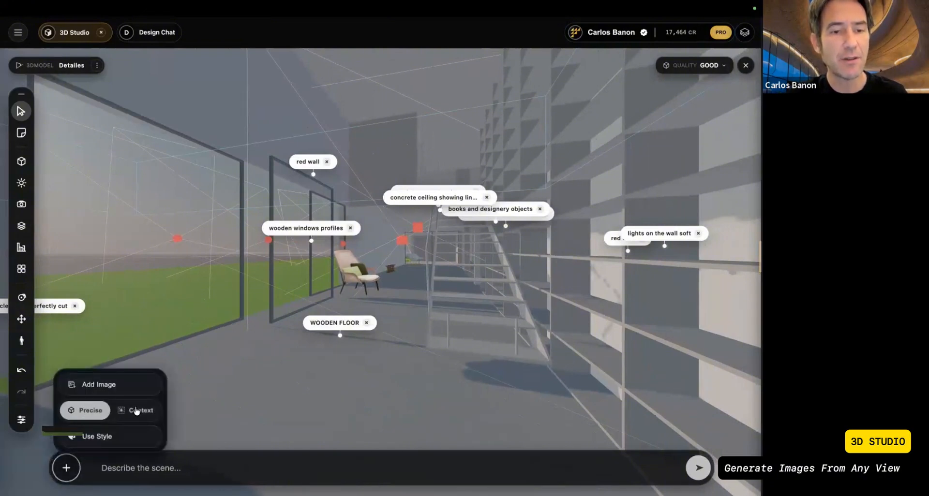
{"action": "left_click", "coordinate": [68, 472]}
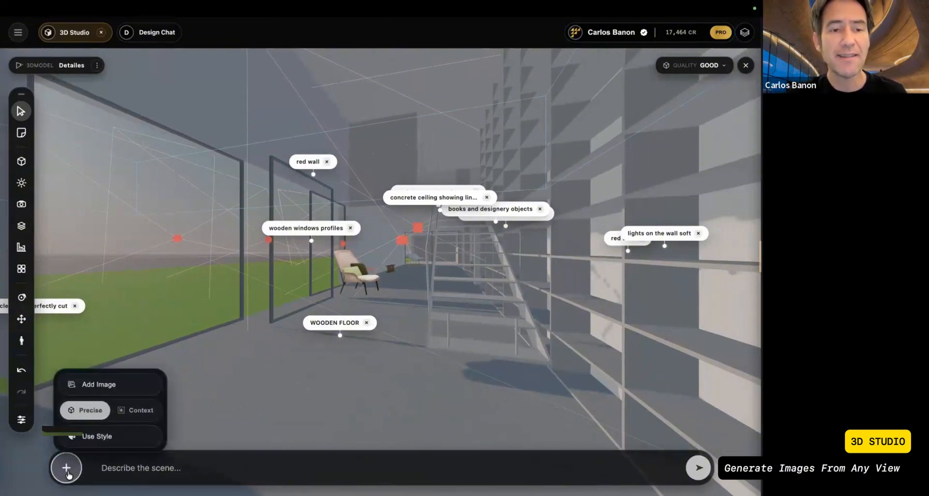
{"action": "left_click", "coordinate": [713, 67]}
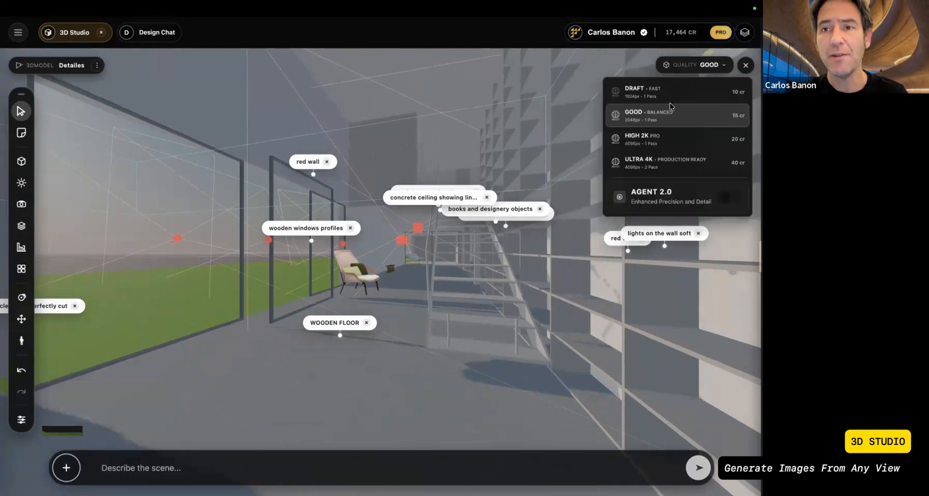
{"action": "left_click", "coordinate": [426, 121]}
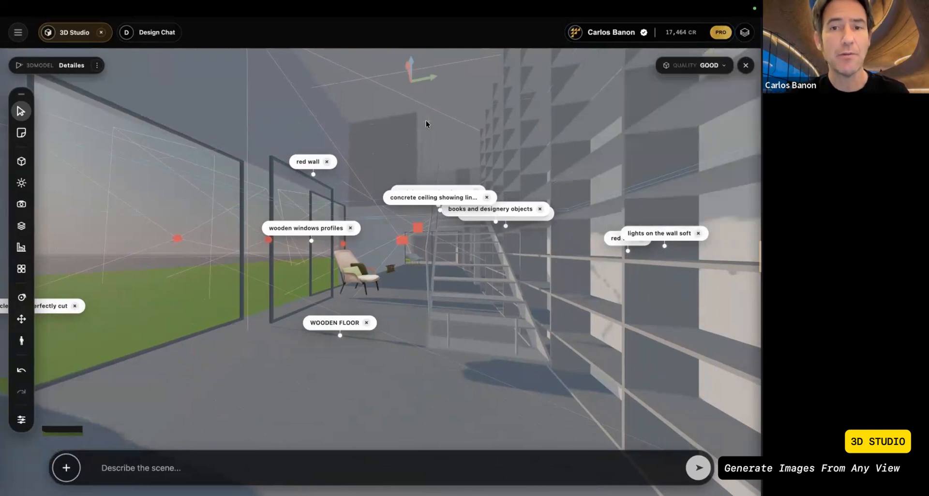
{"action": "left_click", "coordinate": [20, 112]}
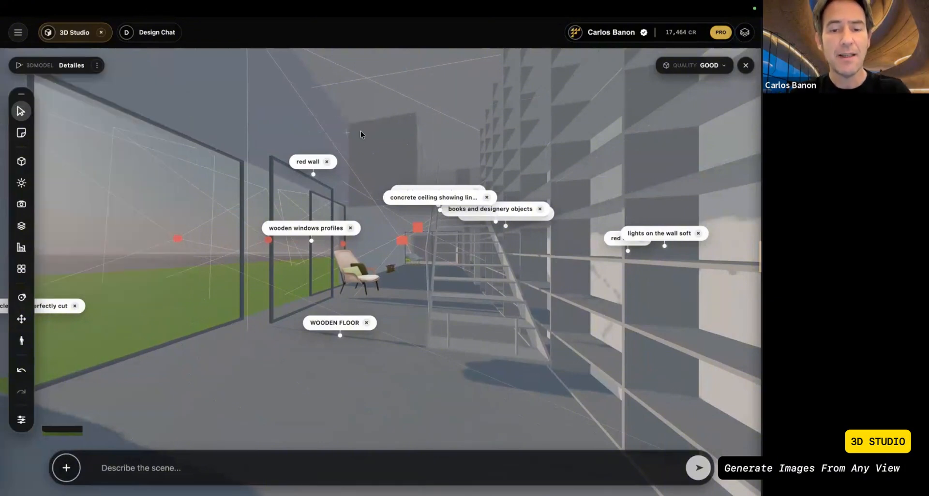
Step: Walk backward in first person to frame a wide interior view with the window facade, armchair, staircase and bookshelf wall
{"action": "left_click", "coordinate": [21, 341]}
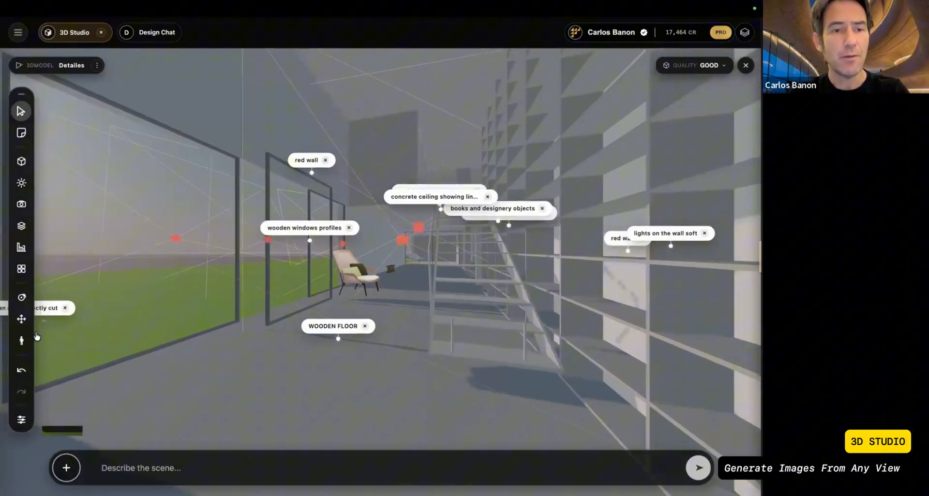
{"action": "left_click", "coordinate": [321, 137]}
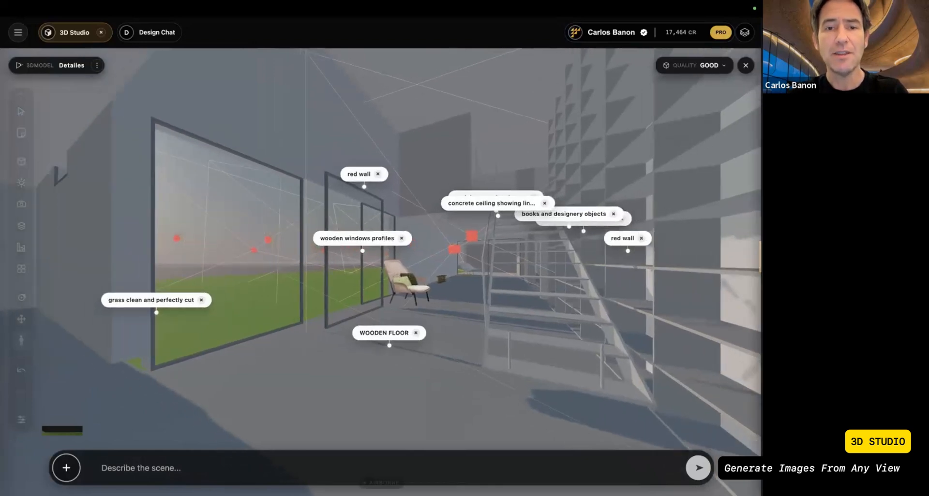
{"action": "key", "text": "a"}
{"action": "key", "text": "s"}
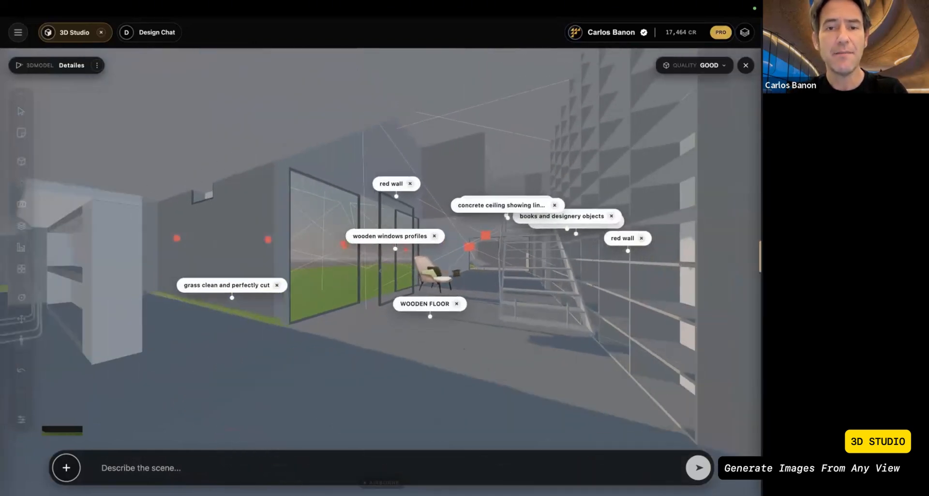
{"action": "key", "text": "s"}
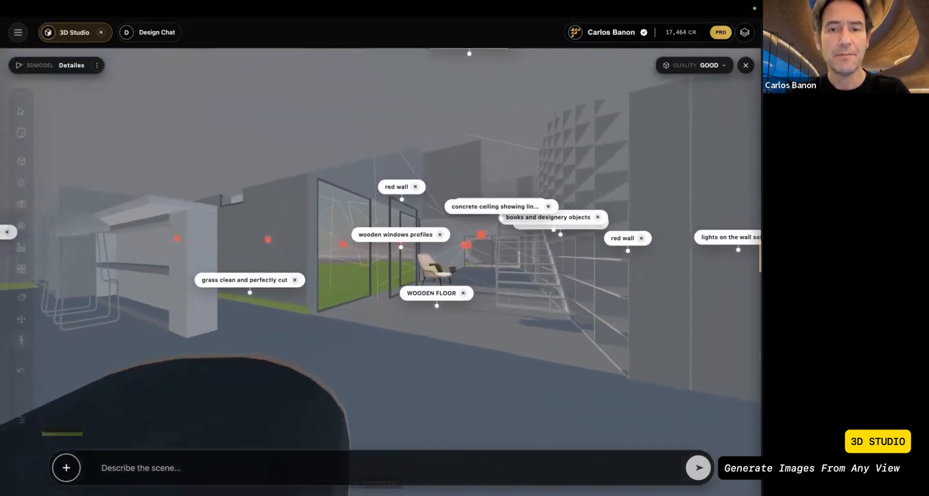
{"action": "key", "text": "w"}
{"action": "key", "text": "a"}
{"action": "key", "text": "Escape"}
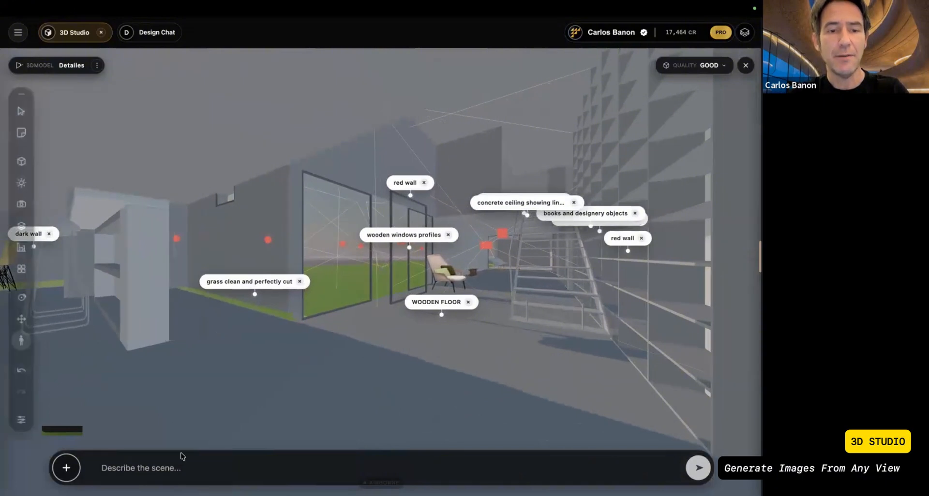
Step: Generate an image of the current view from the prompt "interior view of a luxurious villa. long shadows."
{"action": "left_click", "coordinate": [183, 456]}
{"action": "type", "text": "interior view of a luxurious vil"}
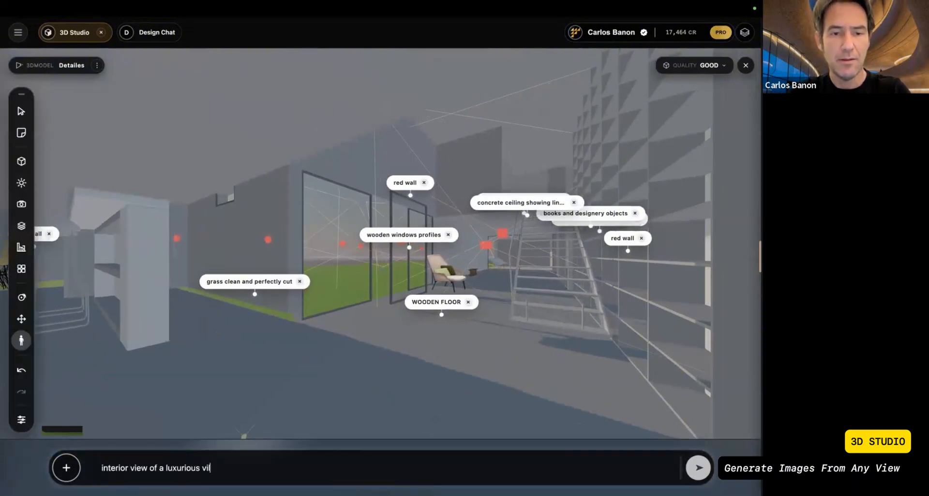
{"action": "type", "text": "ong shadows."}
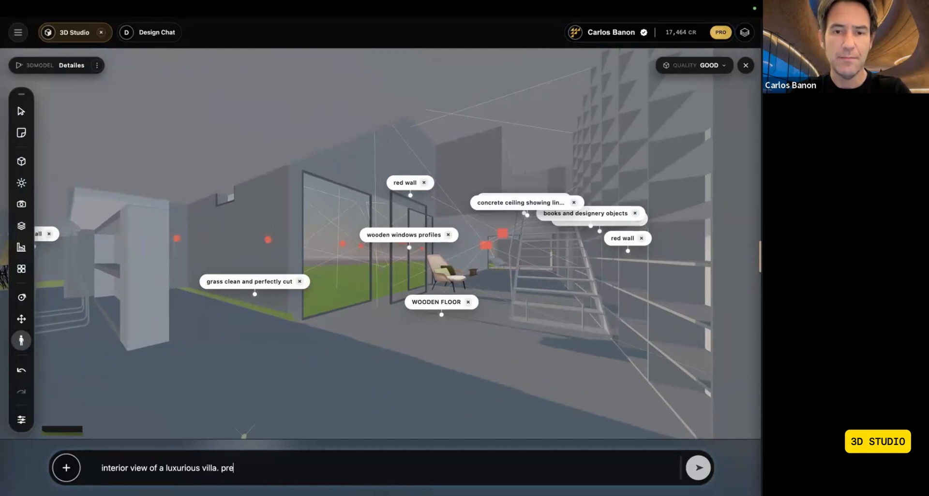
{"action": "key", "text": "Return"}
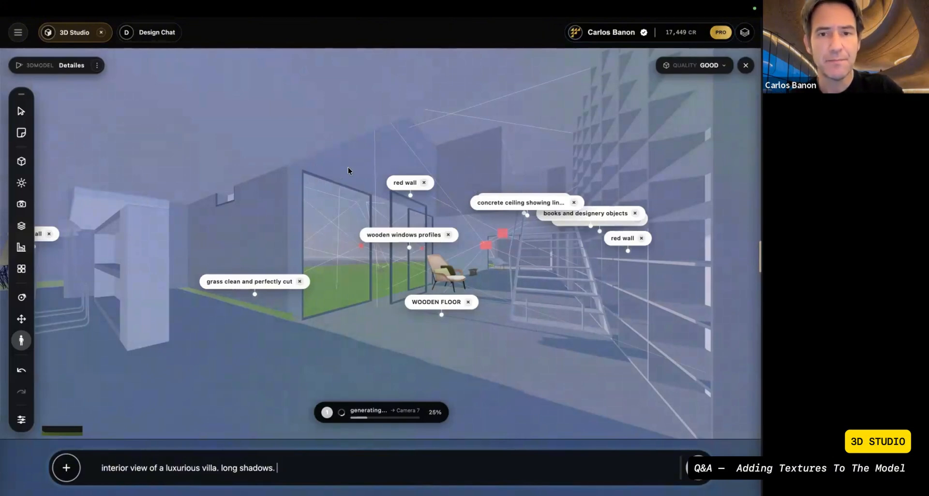
Step: Walk around in first person to examine the image plane of the view being generated within the model
{"action": "type", "text": "ww"}
{"action": "left_click_drag", "start_coordinate": [340, 169], "coordinate": [292, 185]}
{"action": "key", "text": "s"}
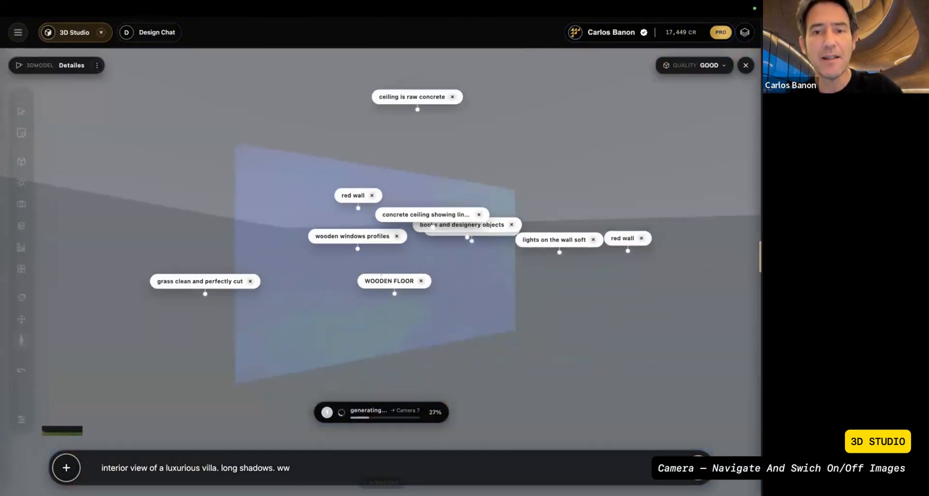
{"action": "key", "text": "w"}
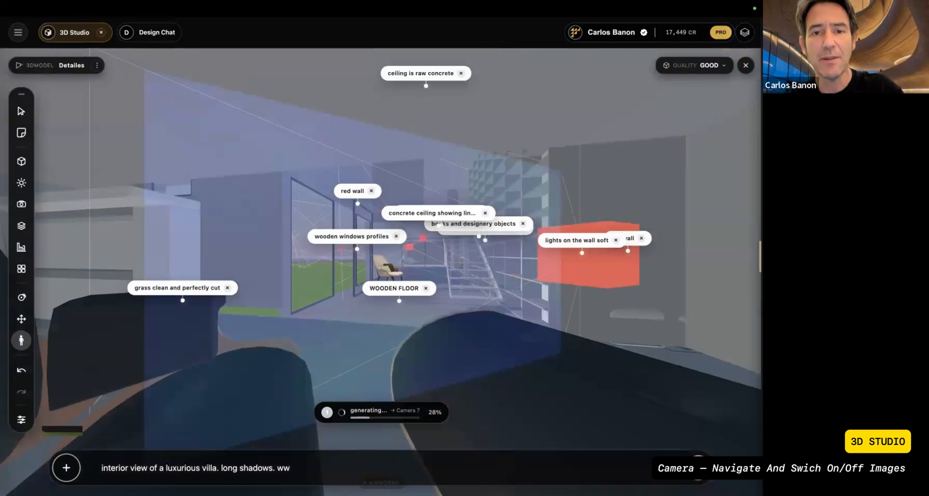
{"action": "left_click_drag", "start_coordinate": [393, 181], "coordinate": [189, 209]}
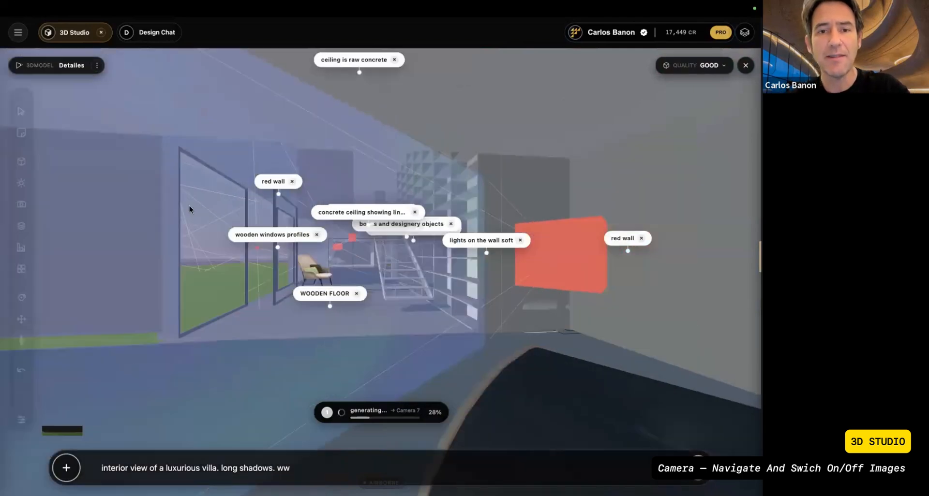
Step: View the scene from Camera 4 and switch its generated image on and off to compare it with the model
{"action": "left_click", "coordinate": [21, 204]}
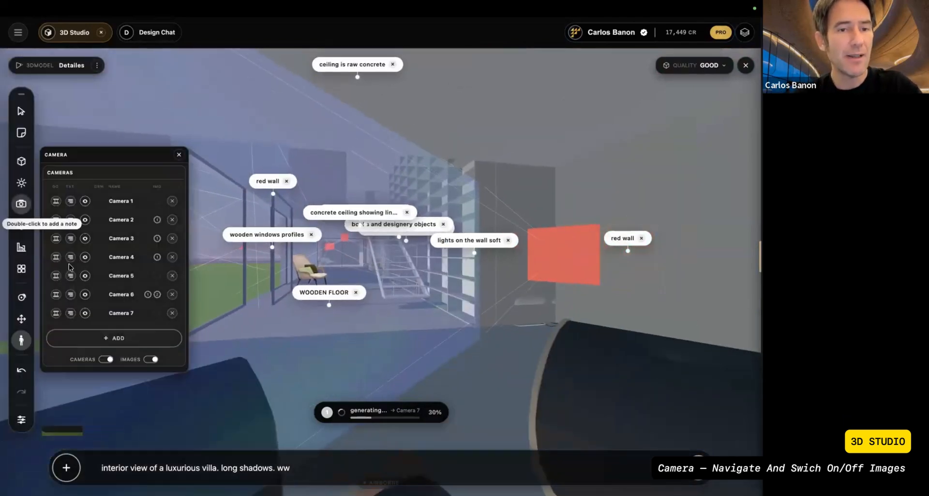
{"action": "left_click", "coordinate": [56, 257]}
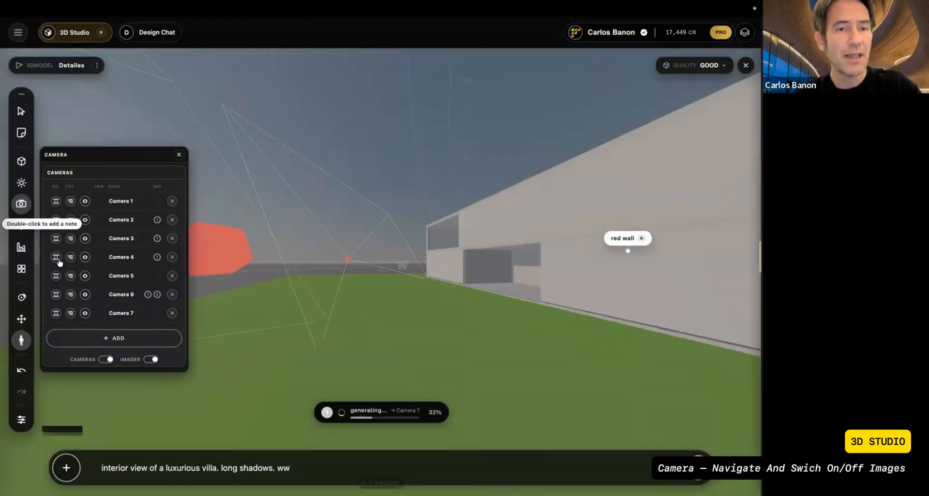
{"action": "left_click", "coordinate": [158, 257]}
{"action": "left_click", "coordinate": [157, 258]}
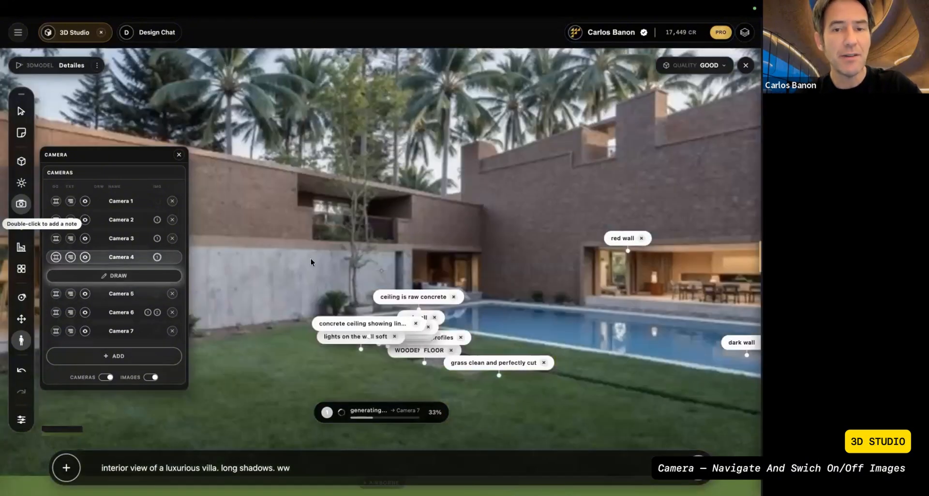
{"action": "left_click", "coordinate": [157, 258]}
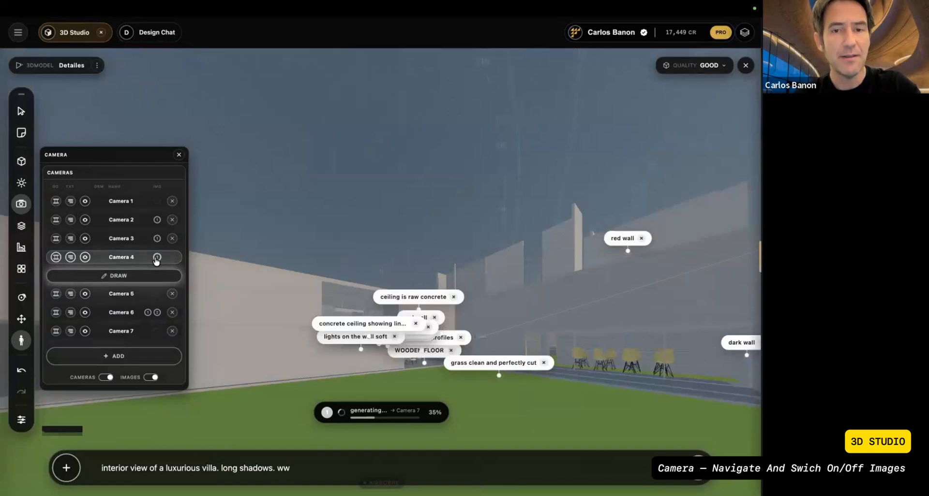
{"action": "left_click", "coordinate": [157, 258]}
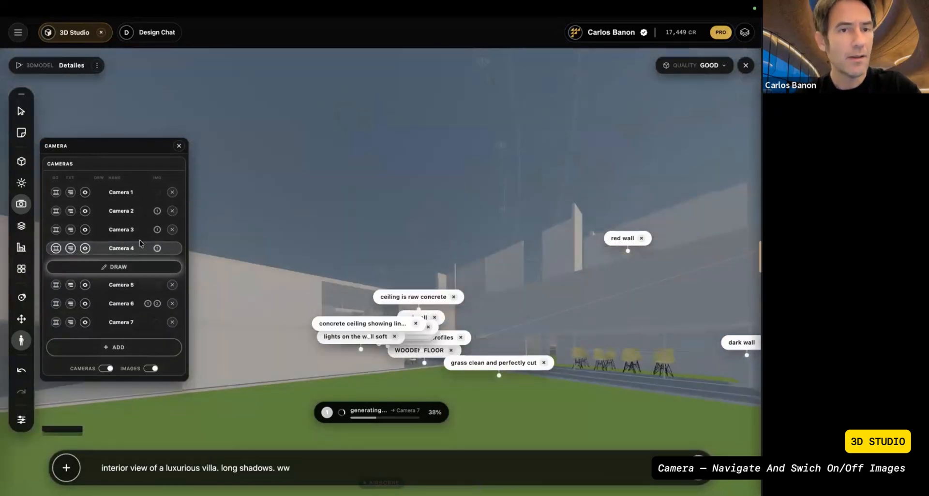
Step: View the scene from Camera 6 and switch its two generated images on and off in turn
{"action": "left_click", "coordinate": [56, 303]}
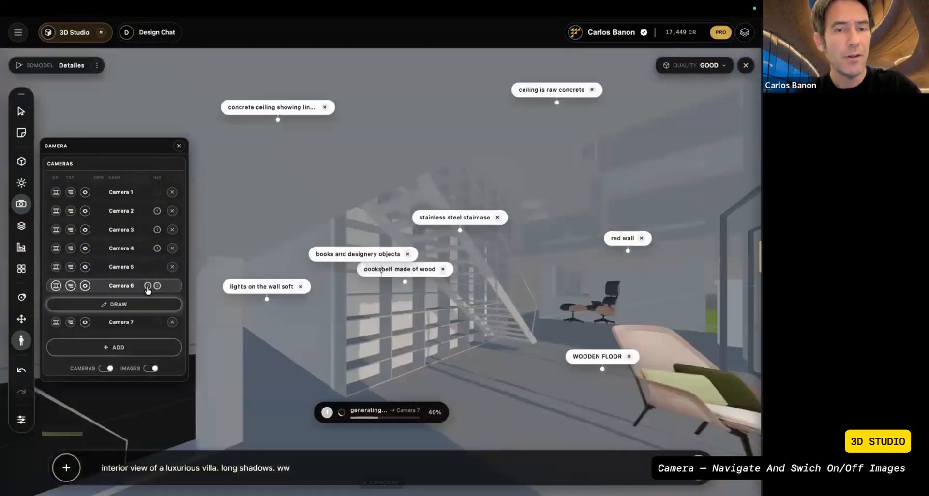
{"action": "left_click", "coordinate": [148, 288]}
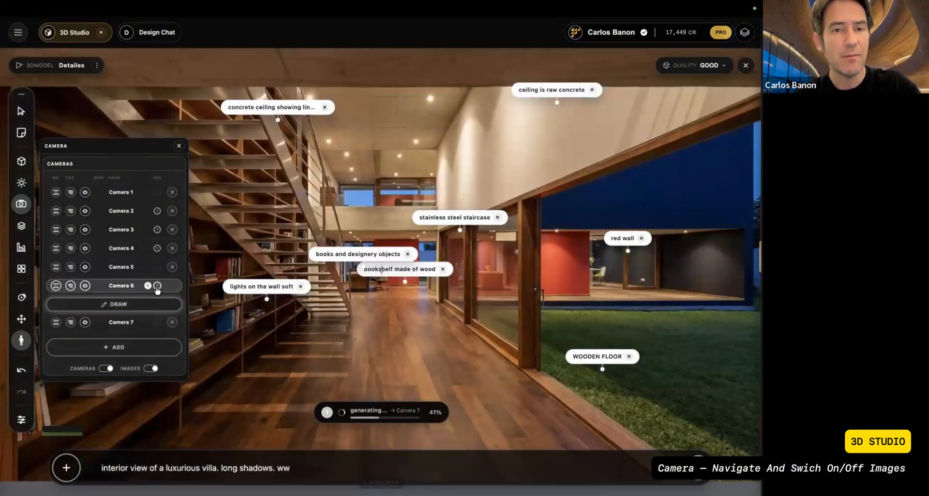
{"action": "left_click", "coordinate": [149, 286]}
{"action": "left_click", "coordinate": [149, 286]}
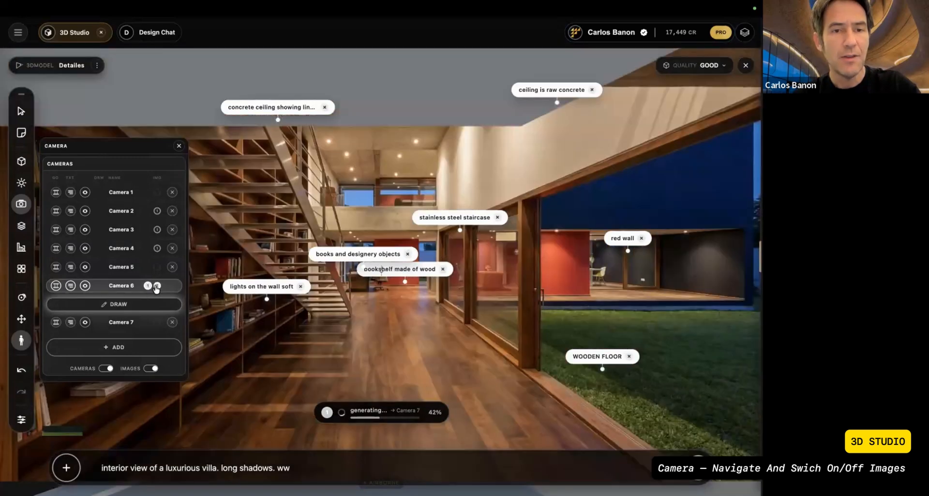
{"action": "left_click", "coordinate": [156, 287]}
{"action": "left_click", "coordinate": [156, 287]}
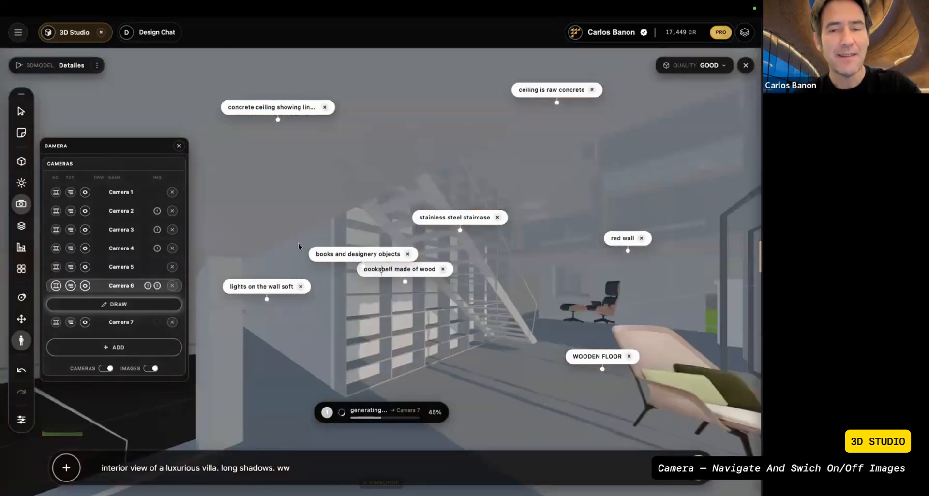
Step: Delete all the notes in the Camera 6 view, covering wall lights, books, bookshelf, staircase, both ceiling notes, red wall and wooden floor
{"action": "left_click", "coordinate": [301, 286]}
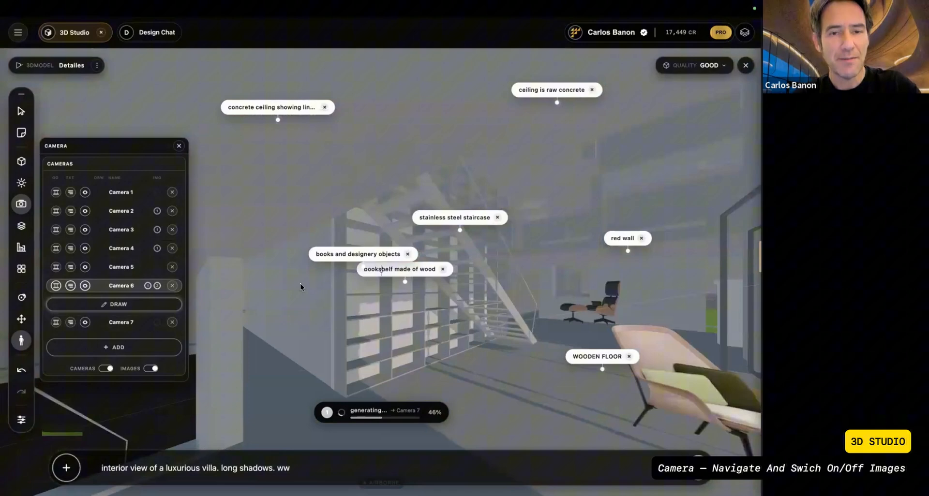
{"action": "left_click", "coordinate": [407, 254]}
{"action": "left_click", "coordinate": [442, 270]}
{"action": "left_click", "coordinate": [497, 218]}
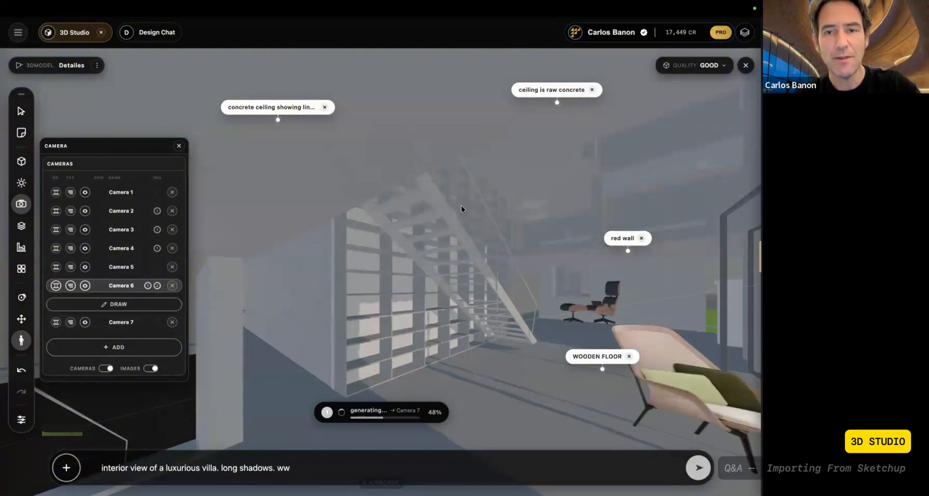
{"action": "left_click", "coordinate": [324, 107]}
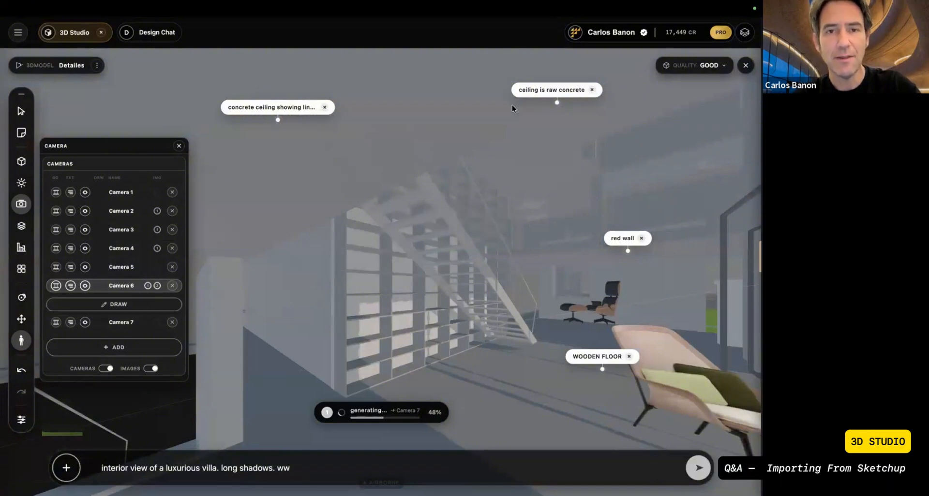
{"action": "left_click", "coordinate": [592, 89]}
{"action": "left_click", "coordinate": [641, 238]}
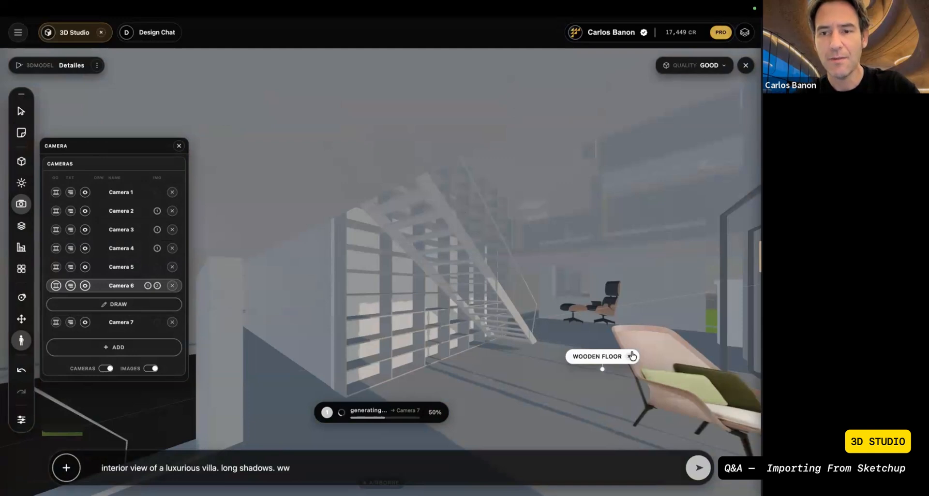
{"action": "left_click", "coordinate": [632, 357]}
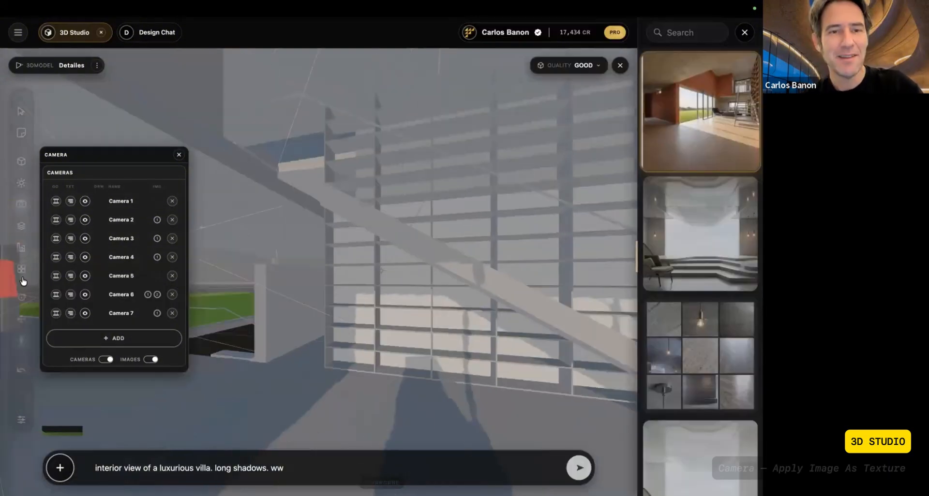
Step: View the scene from Camera 6 and apply its second generated image to the 3D model as a texture
{"action": "left_click", "coordinate": [158, 296]}
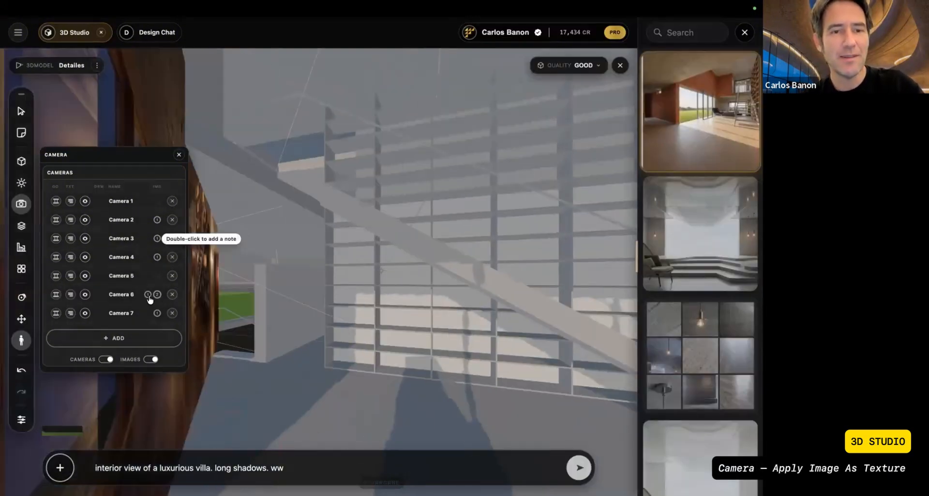
{"action": "left_click", "coordinate": [55, 295]}
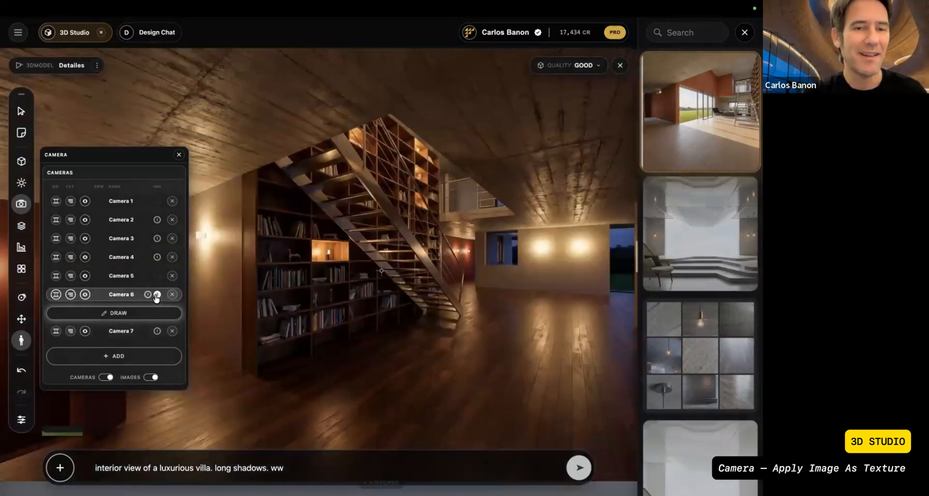
{"action": "mouse_move", "coordinate": [156, 295]}
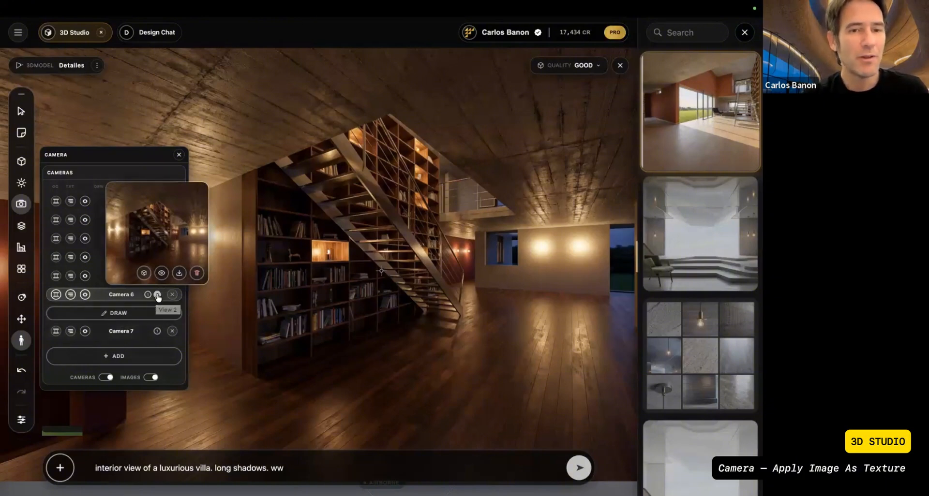
{"action": "left_click", "coordinate": [158, 296]}
{"action": "mouse_move", "coordinate": [157, 296]}
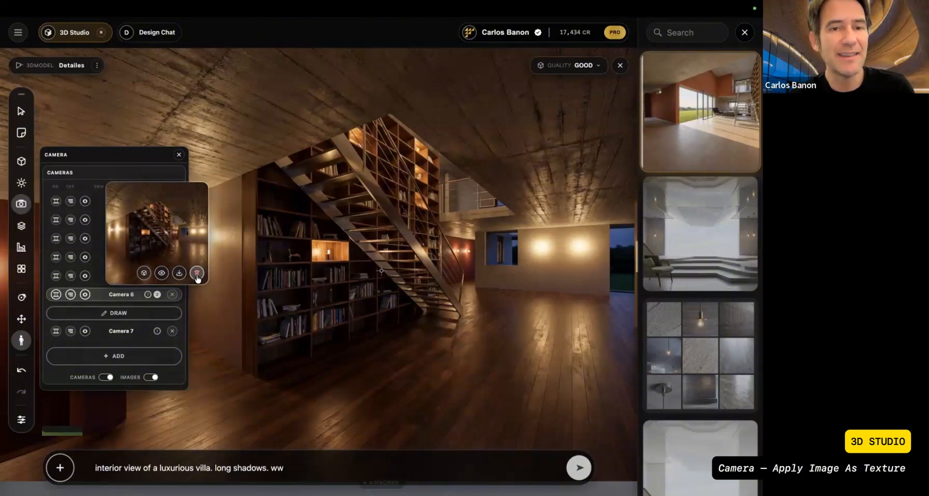
{"action": "left_click", "coordinate": [144, 274]}
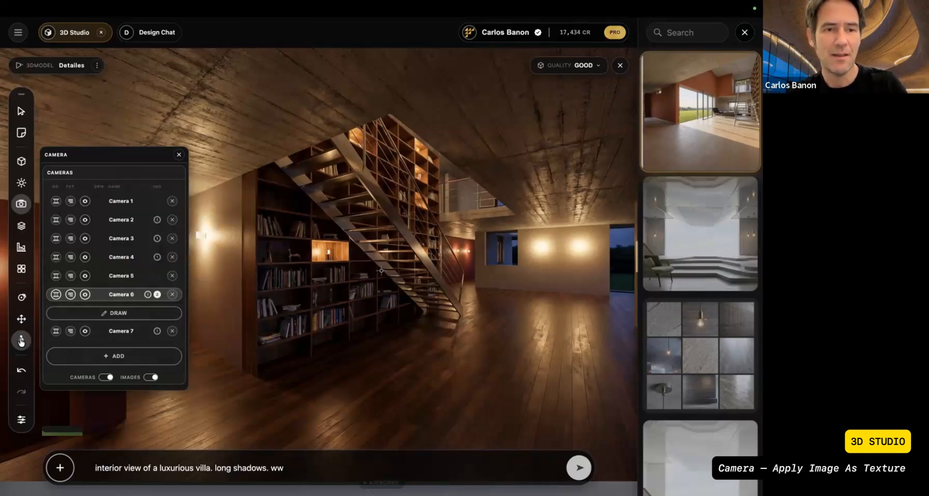
Step: Walk around the interior in first person to examine the Camera 6 texture on the bookshelf, staircase, floor and walls
{"action": "left_click_drag", "start_coordinate": [585, 286], "coordinate": [373, 260]}
{"action": "key", "text": "w"}
{"action": "key", "text": "w"}
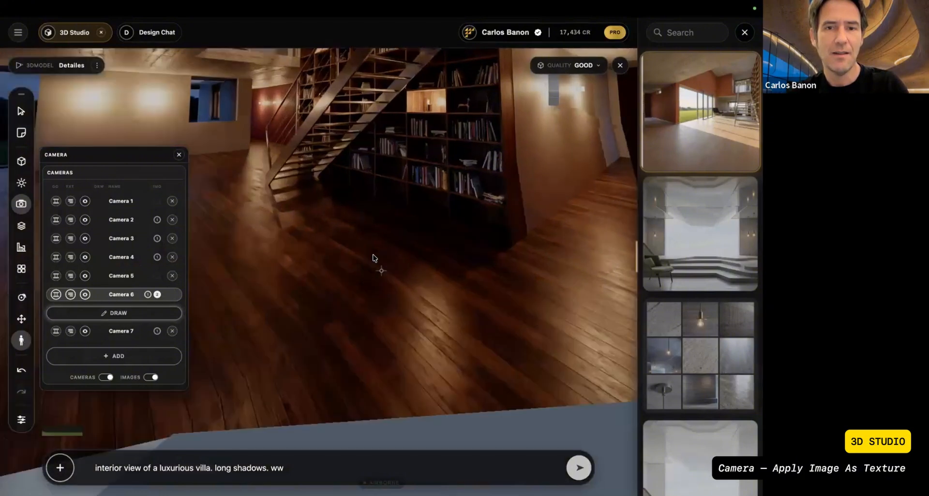
{"action": "key", "text": "s"}
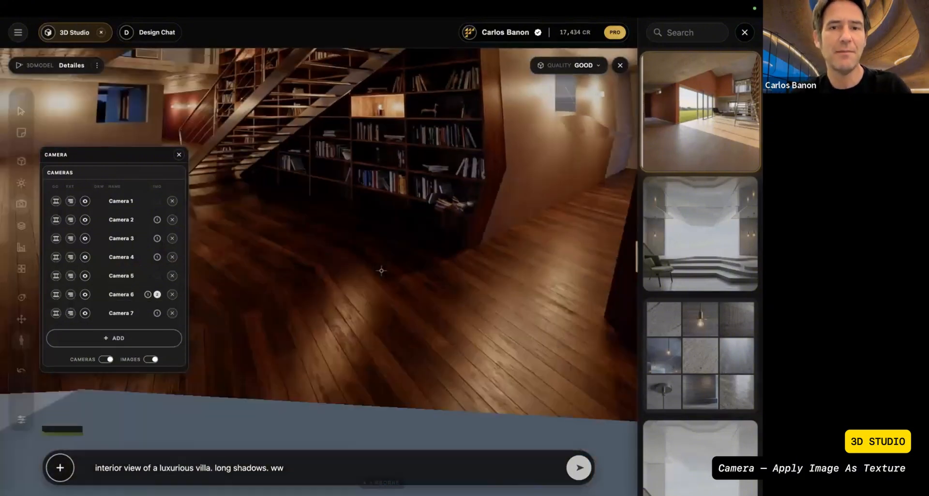
{"action": "key", "text": "w"}
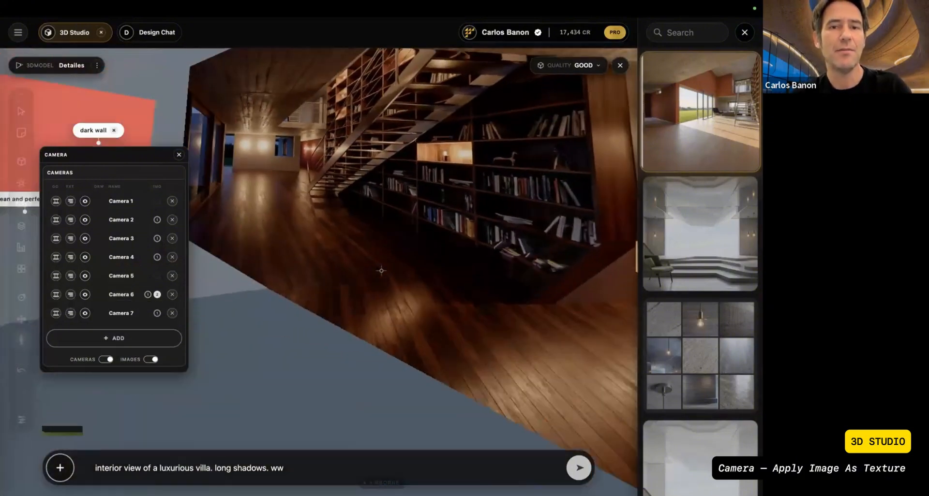
{"action": "key", "text": "w"}
{"action": "left_click_drag", "start_coordinate": [210, 199], "coordinate": [377, 179]}
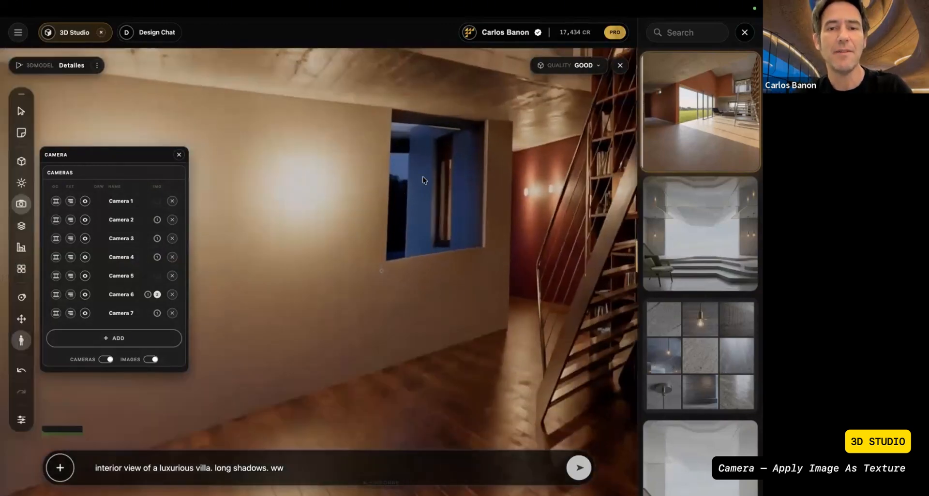
{"action": "double_click", "coordinate": [423, 177]}
Step: Apply the generated images of Camera 3 and Camera 4 to the 3D model from their camera views
{"action": "left_click", "coordinate": [62, 240]}
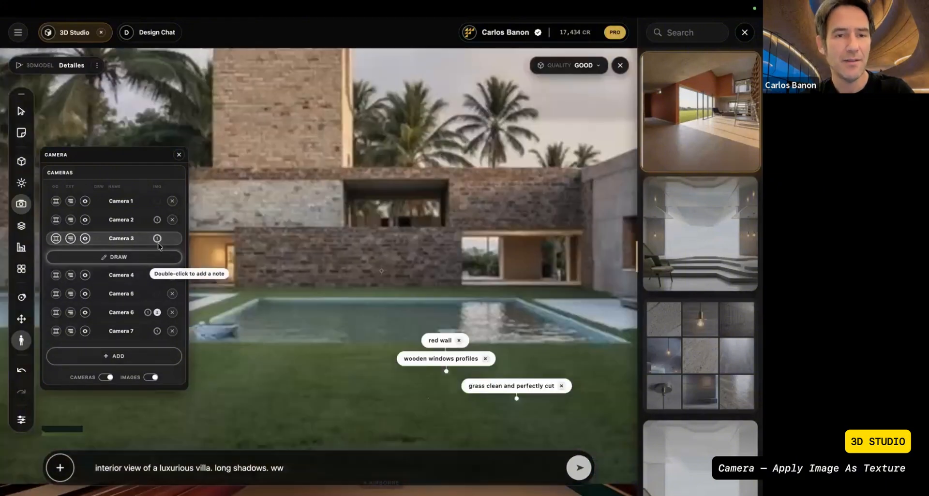
{"action": "left_click", "coordinate": [157, 239]}
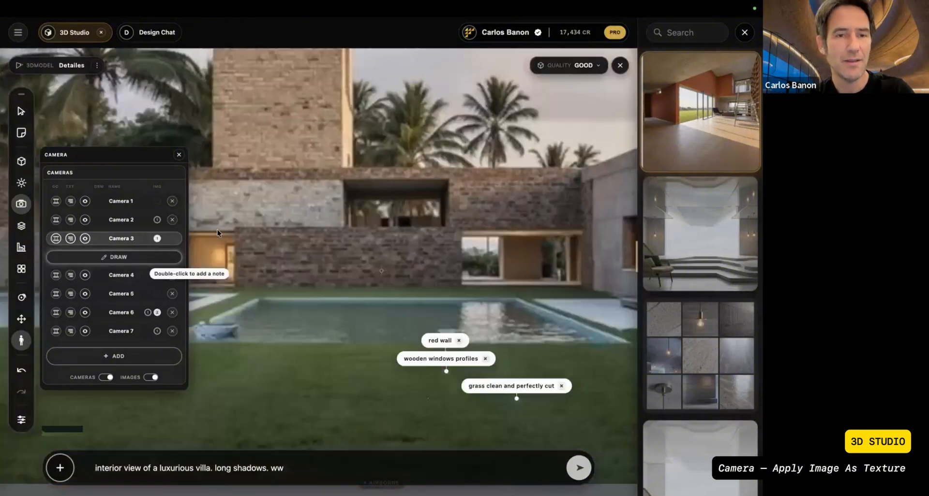
{"action": "left_click", "coordinate": [56, 275]}
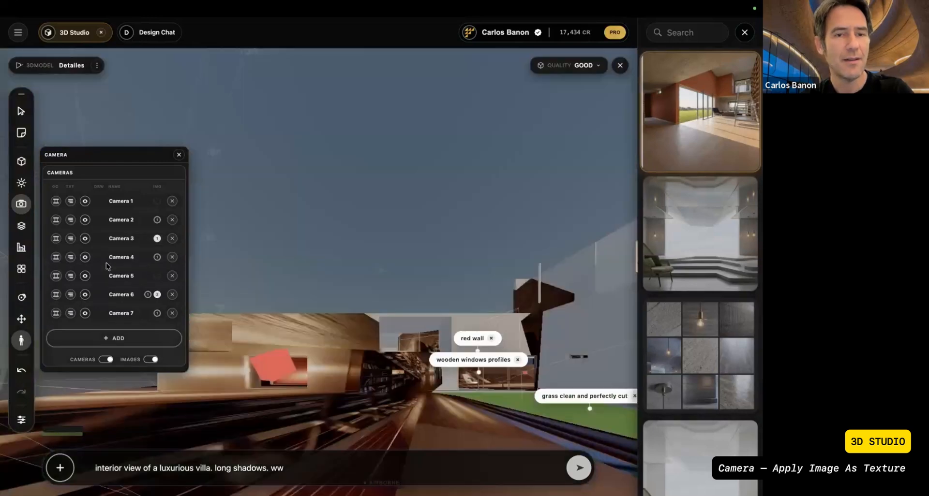
{"action": "left_click", "coordinate": [156, 257]}
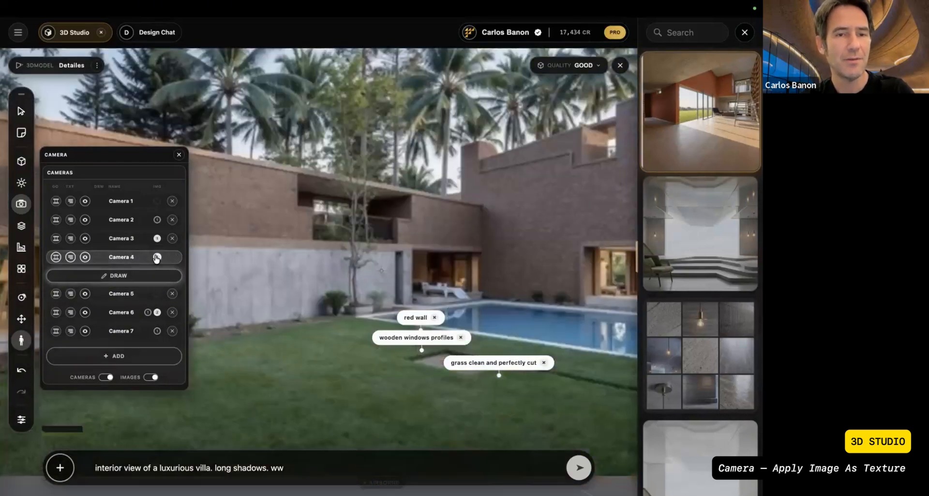
{"action": "mouse_move", "coordinate": [157, 258]}
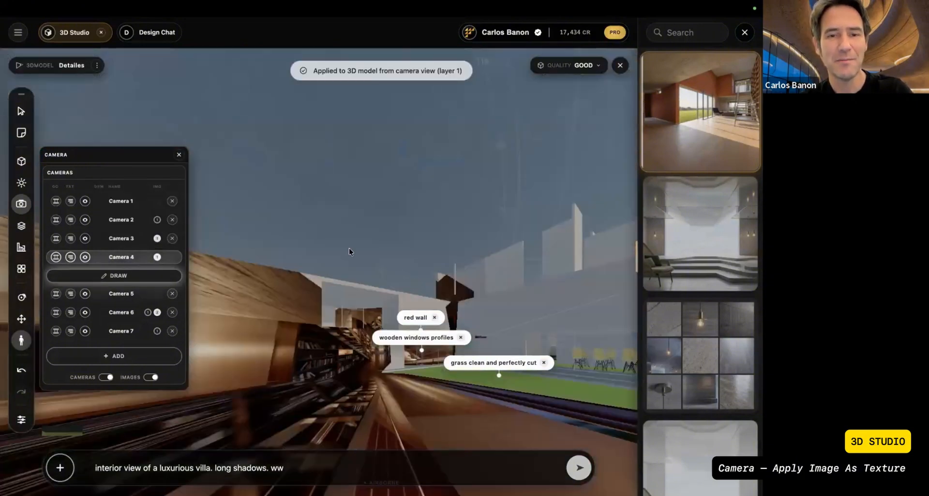
Step: Look around the courtyard in first person to examine the textures projected from the camera images
{"action": "left_click_drag", "start_coordinate": [356, 248], "coordinate": [381, 321]}
{"action": "key", "text": "w"}
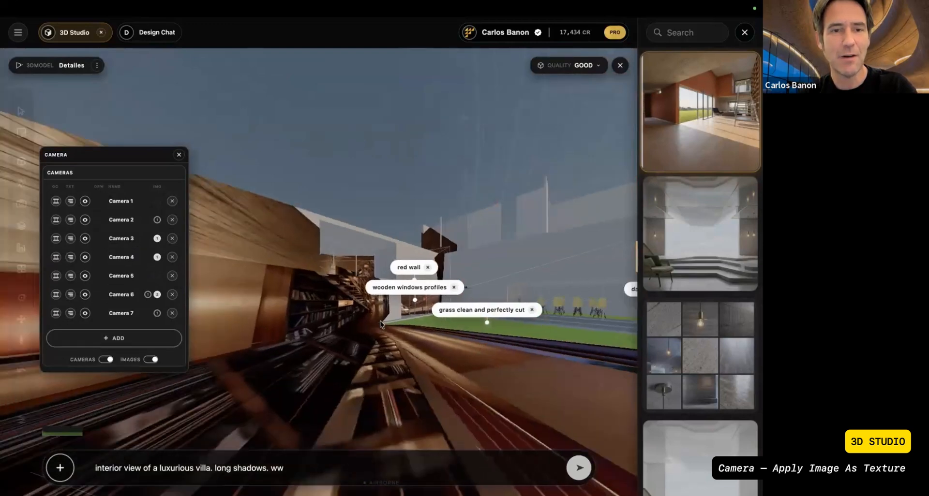
{"action": "key", "text": "w"}
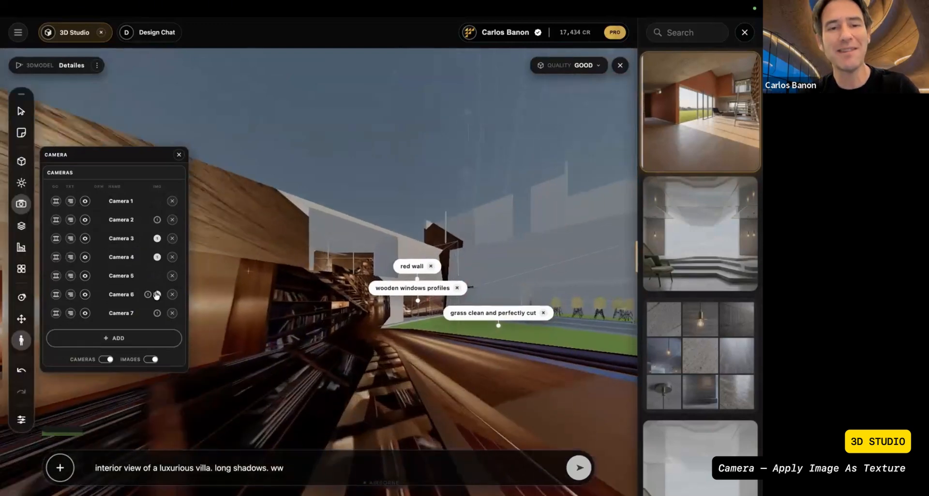
{"action": "left_click", "coordinate": [157, 294]}
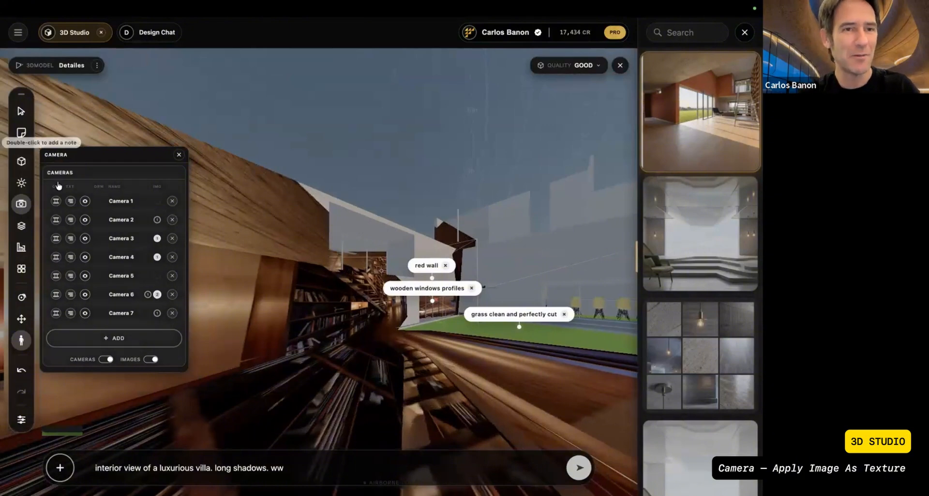
Step: Switch the scene representation from Textured to Layers, trying the wireframe and smooth displays along the way
{"action": "left_click", "coordinate": [21, 115]}
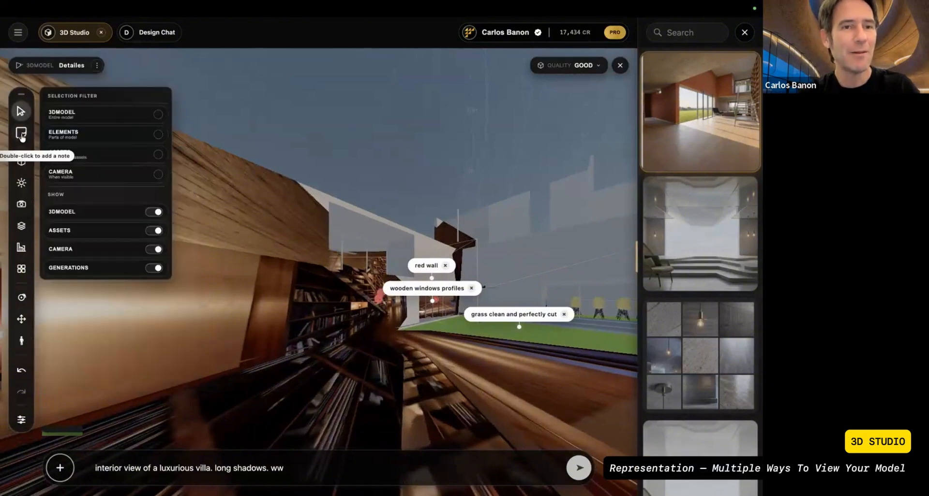
{"action": "left_click", "coordinate": [21, 161]}
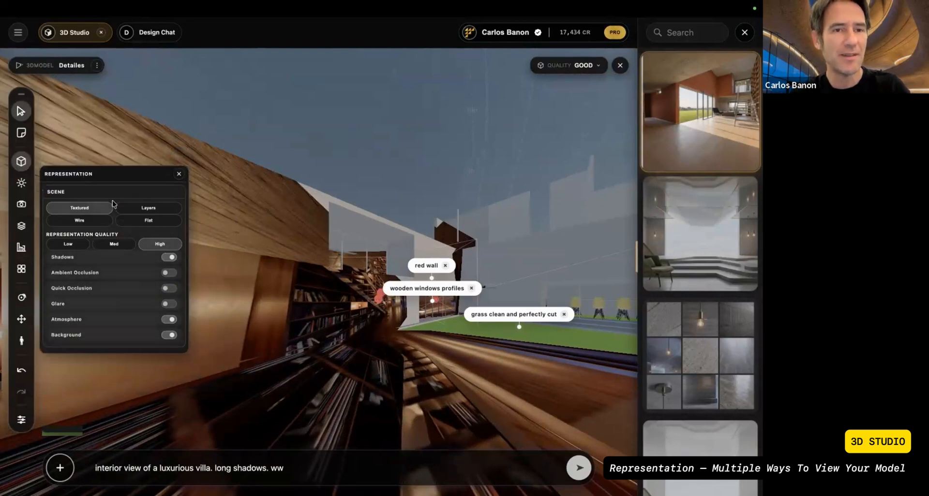
{"action": "left_click", "coordinate": [154, 211]}
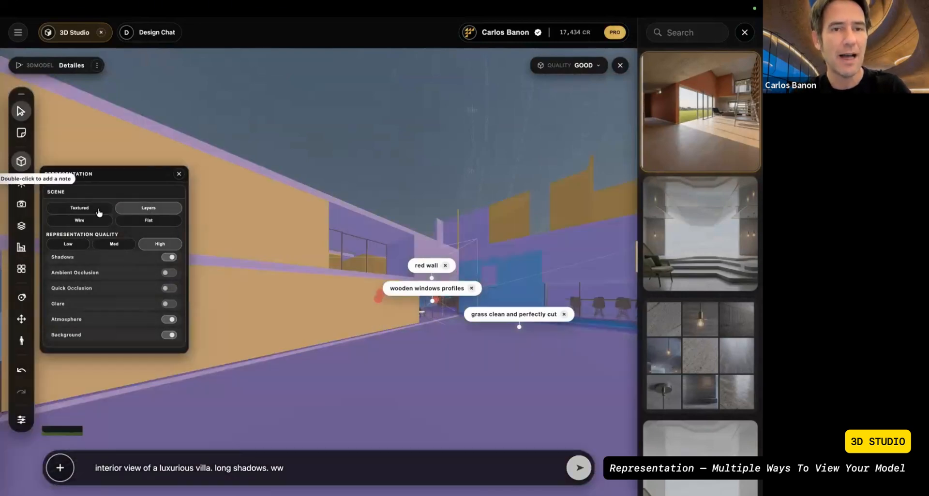
{"action": "left_click", "coordinate": [135, 213]}
{"action": "left_click", "coordinate": [94, 223]}
{"action": "left_click", "coordinate": [155, 212]}
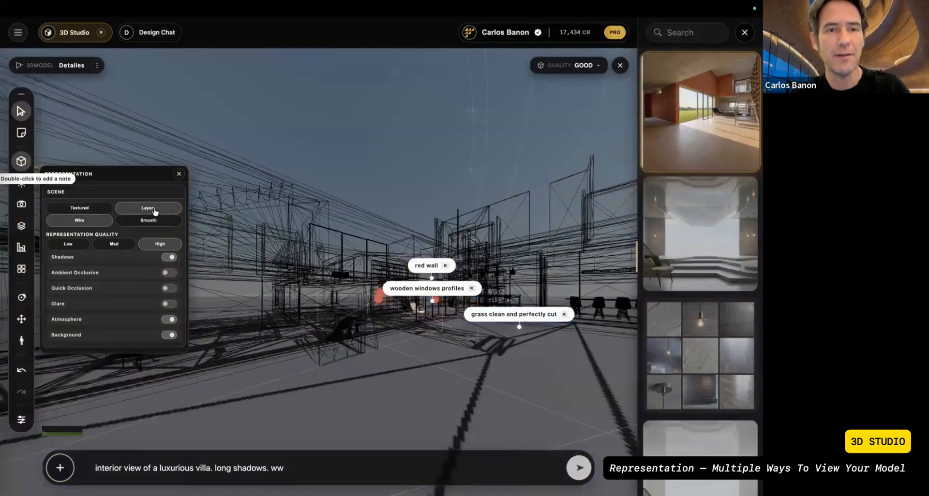
{"action": "left_click", "coordinate": [140, 222]}
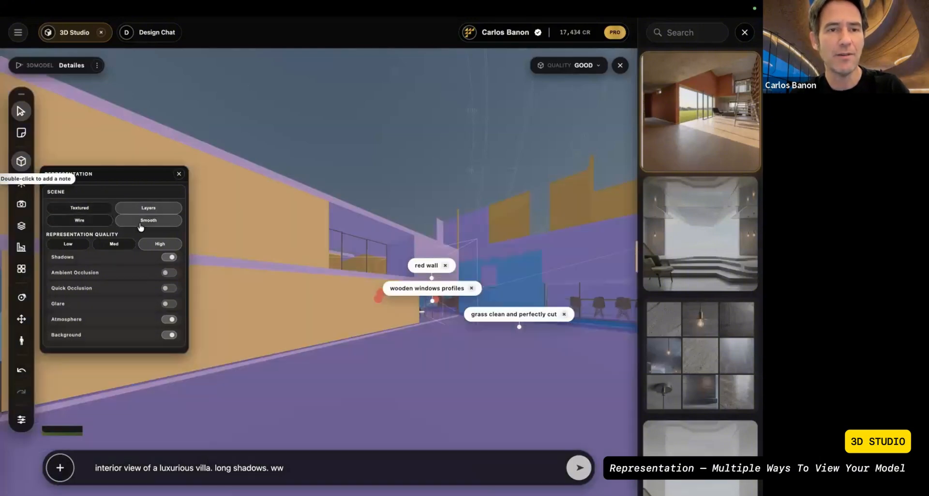
{"action": "left_click", "coordinate": [162, 222]}
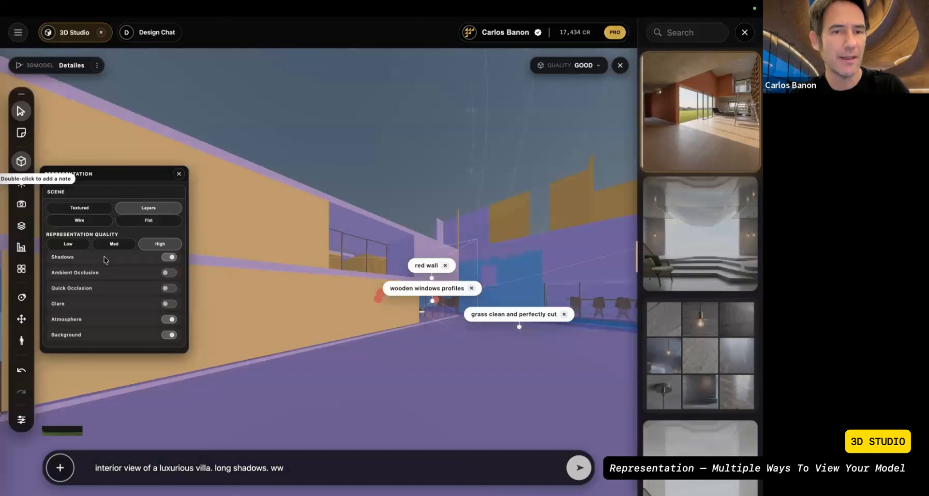
Step: Toggle Shadows and Ambient Occlusion in turn to compare their effect, restoring each to its original setting
{"action": "left_click", "coordinate": [169, 257]}
{"action": "left_click", "coordinate": [172, 260]}
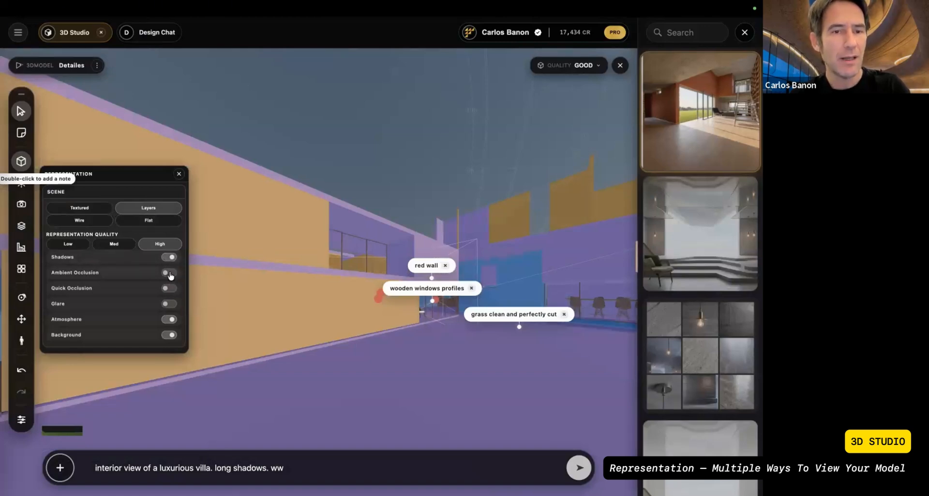
{"action": "left_click", "coordinate": [170, 274]}
{"action": "left_click", "coordinate": [170, 273]}
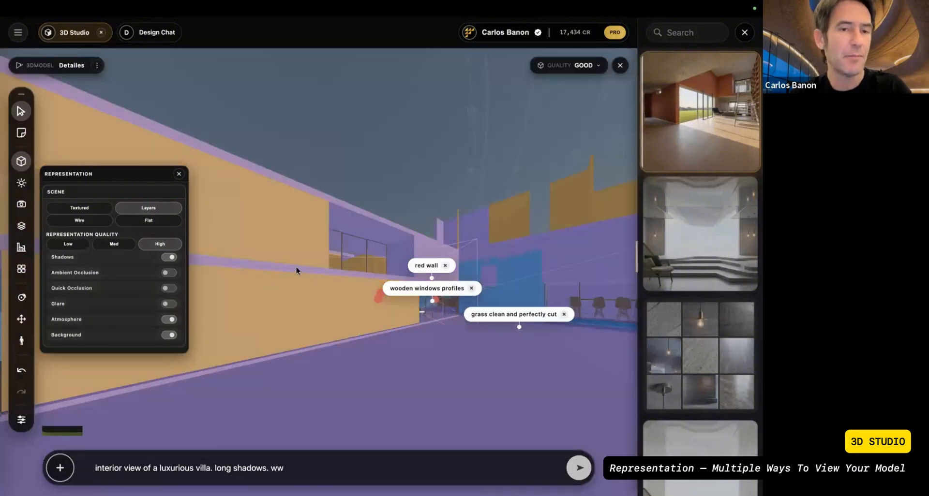
Step: Restrict the selection filter to Elements so that individual parts of the model can be picked
{"action": "left_click_drag", "start_coordinate": [295, 266], "coordinate": [315, 229]}
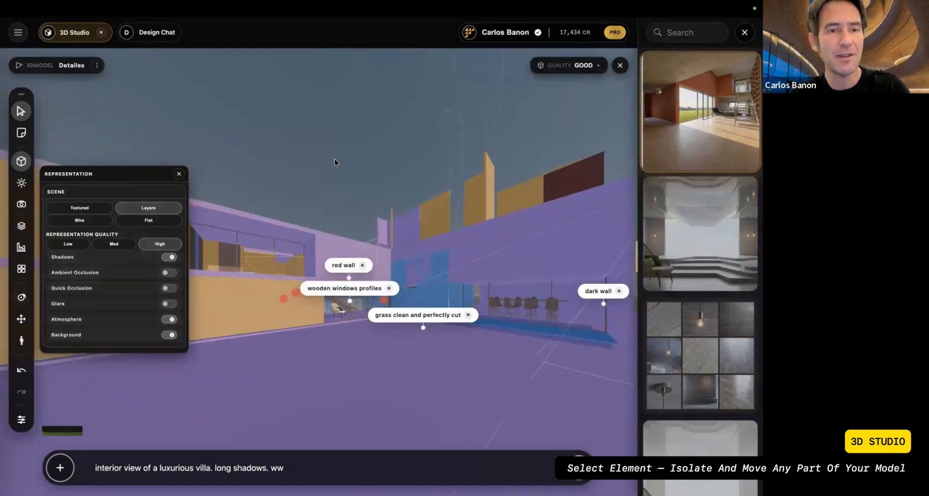
{"action": "left_click", "coordinate": [22, 341]}
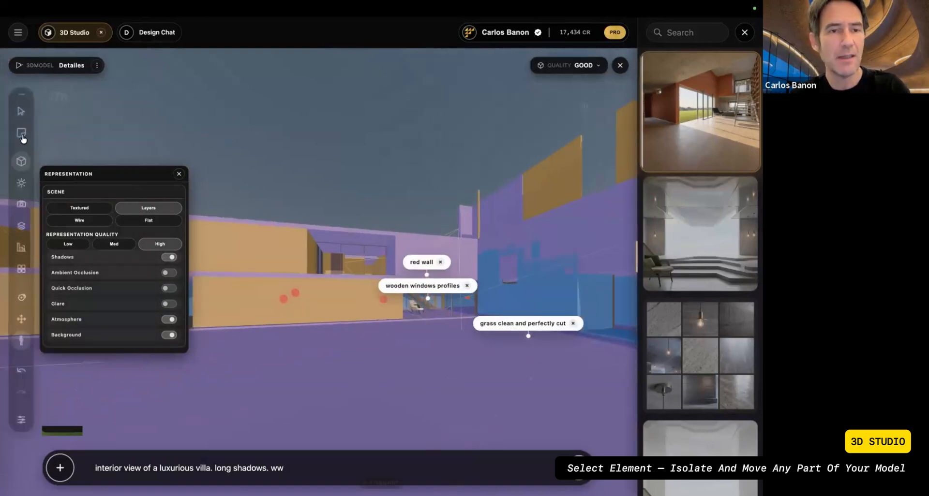
{"action": "left_click", "coordinate": [21, 112]}
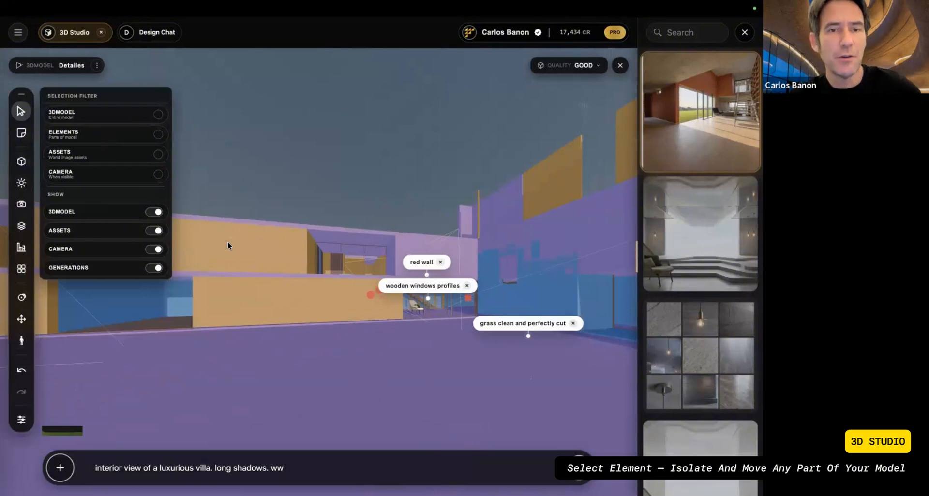
{"action": "left_click", "coordinate": [22, 111]}
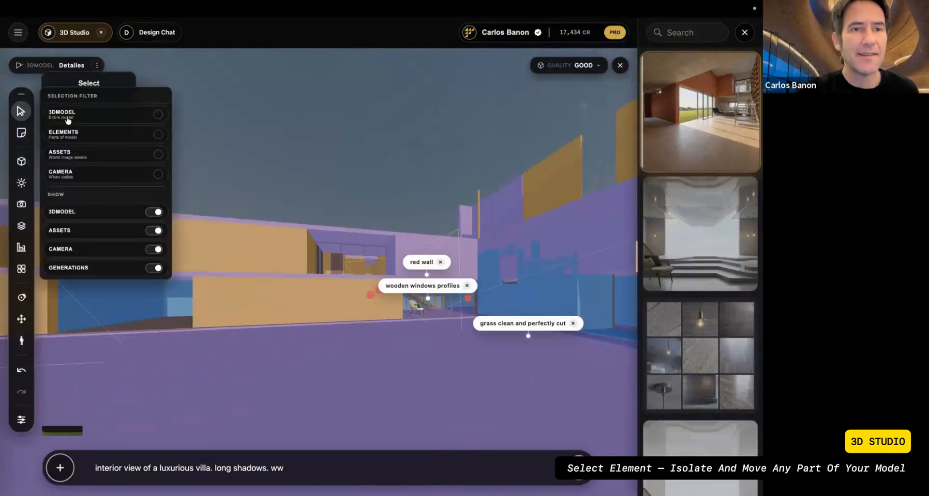
{"action": "left_click", "coordinate": [104, 134]}
Step: Select the roof element of the building and move it vertically upwards, lifting it off the walls
{"action": "left_click", "coordinate": [260, 166]}
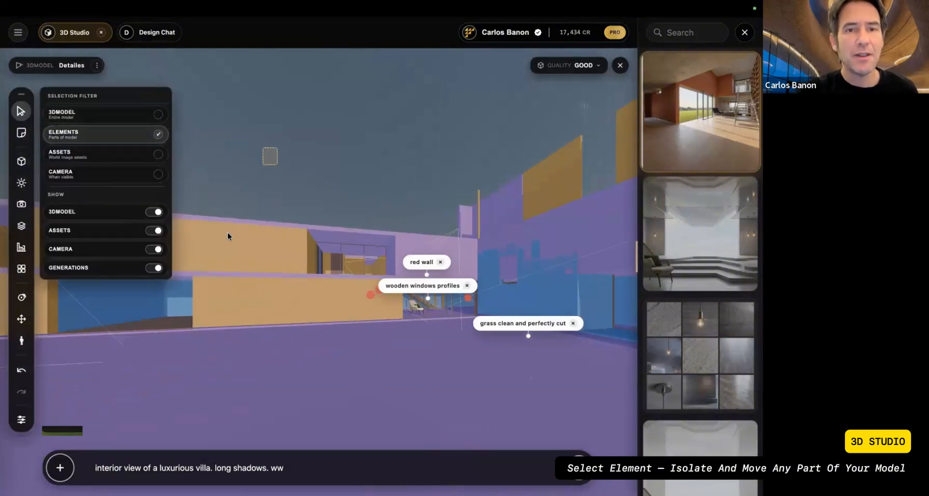
{"action": "left_click_drag", "start_coordinate": [225, 293], "coordinate": [225, 292]}
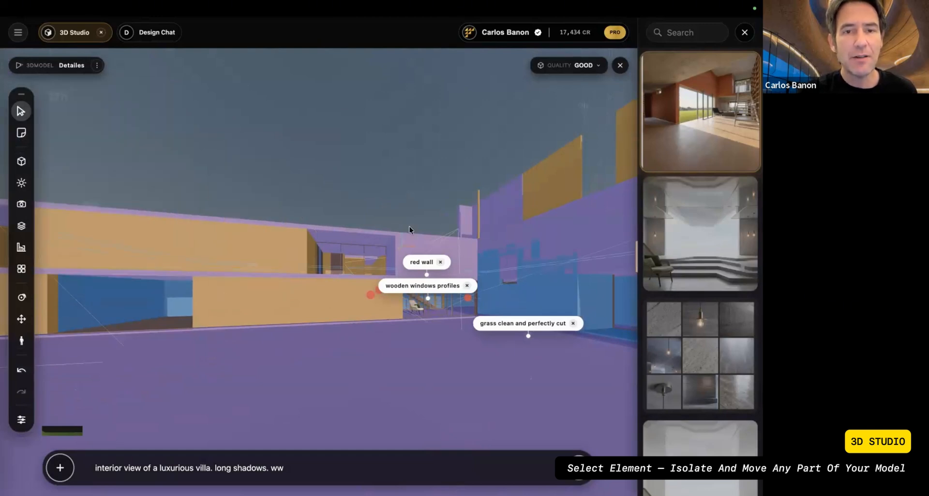
{"action": "left_click_drag", "start_coordinate": [403, 233], "coordinate": [407, 172]}
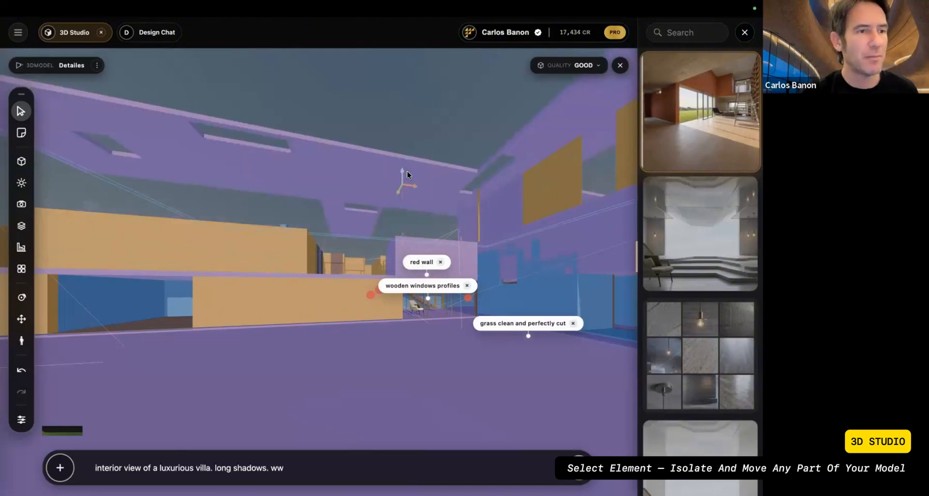